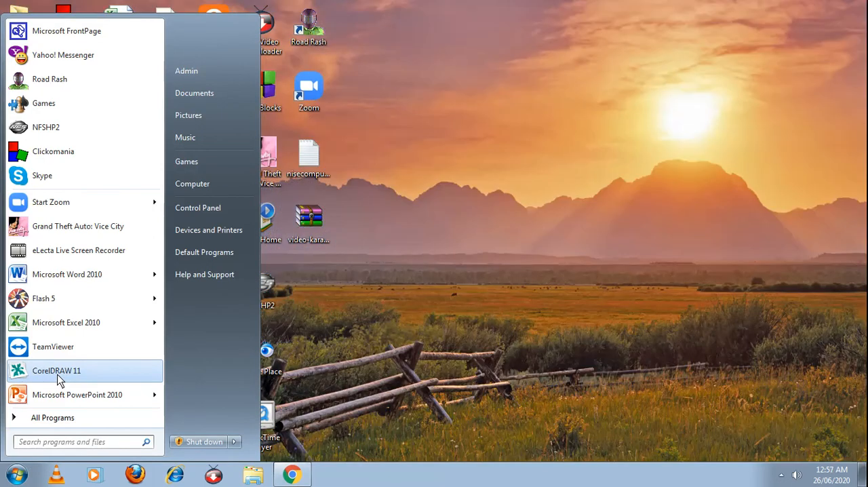
# Step: Launch CorelDRAW 11 from the Corel Graphics Suite 11 programs and start a new graphic
pyautogui.click(58, 418)
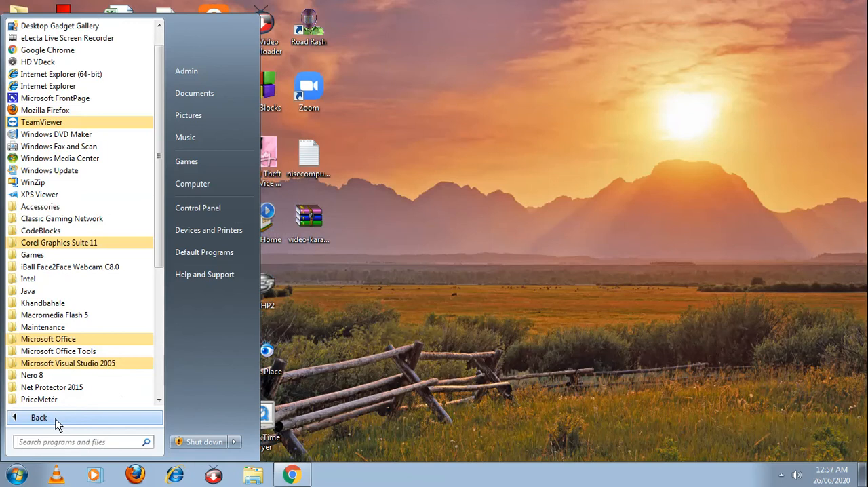
pyautogui.click(76, 245)
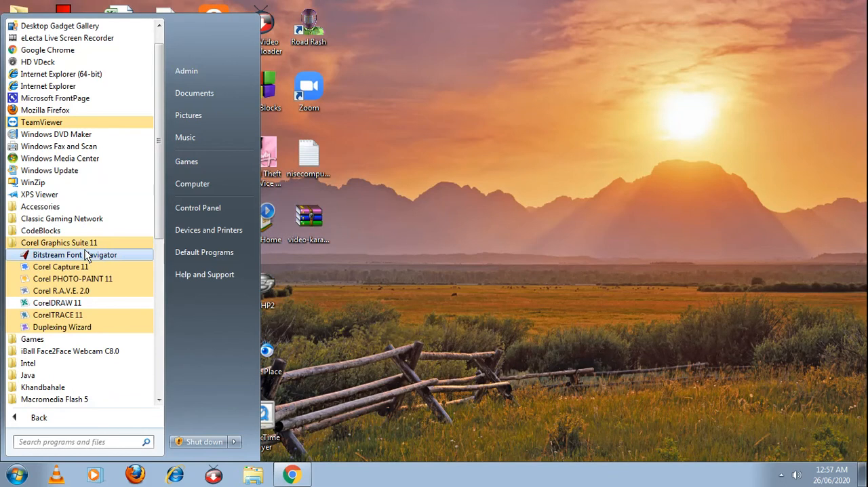
pyautogui.click(110, 302)
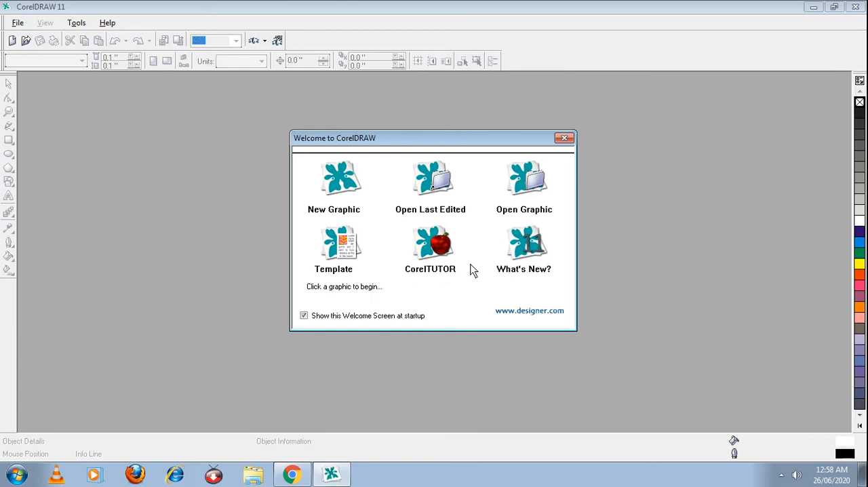
pyautogui.click(348, 182)
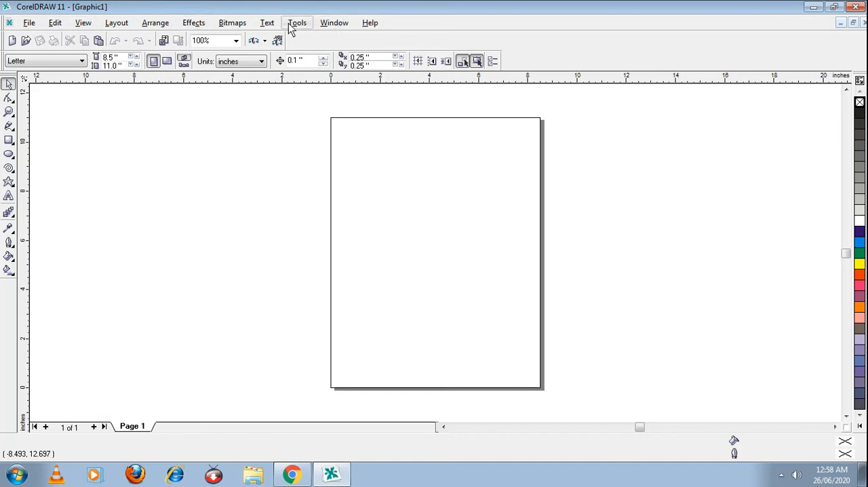
pyautogui.click(30, 25)
pyautogui.moveTo(66, 28)
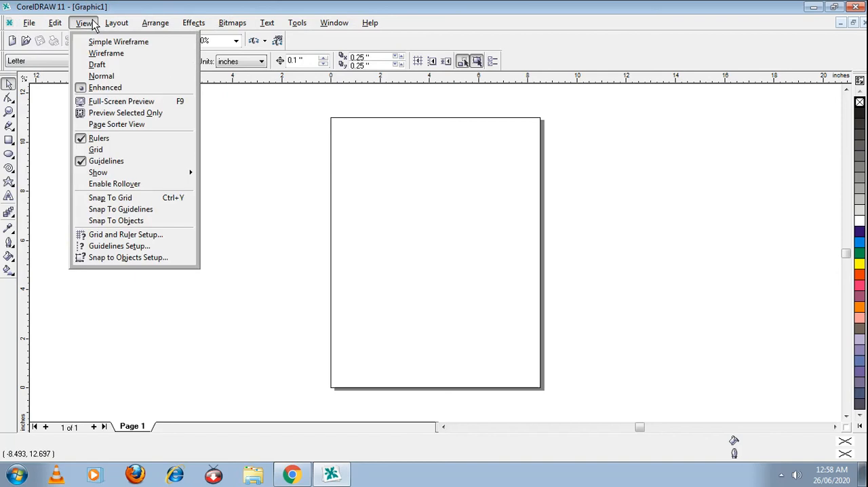
pyautogui.moveTo(145, 27)
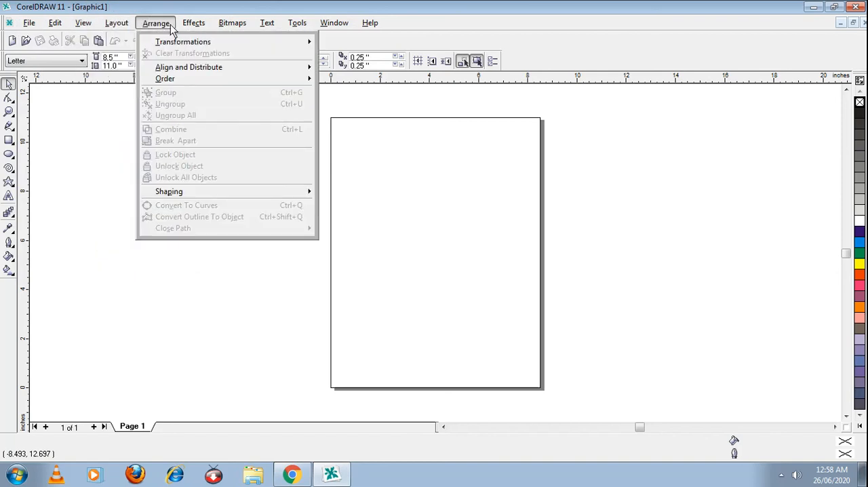
pyautogui.moveTo(357, 29)
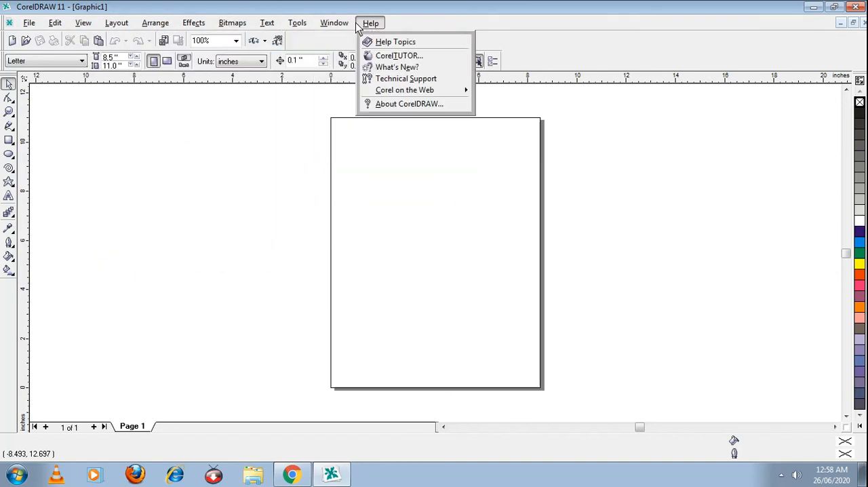
pyautogui.click(35, 25)
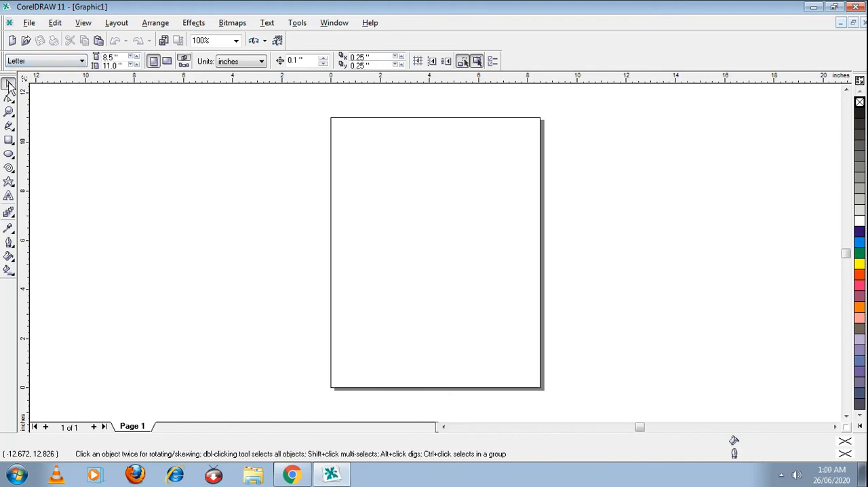
# Step: Examine the toolbox by activating its zoom, drawing, shape, text and eyedropper tools one after another, and return to the Pick tool
pyautogui.click(9, 112)
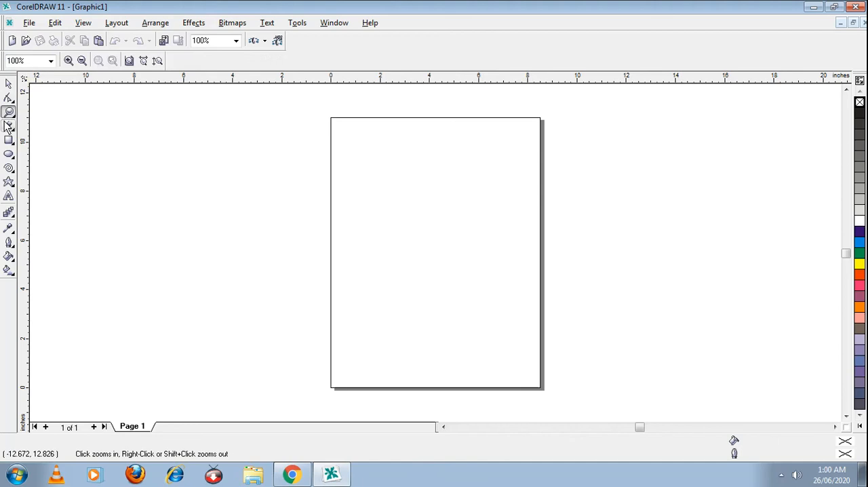
pyautogui.click(8, 126)
pyautogui.click(9, 140)
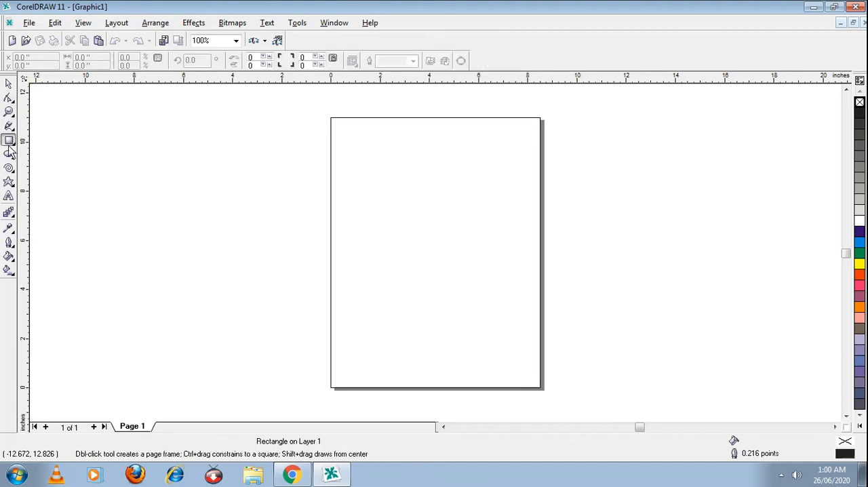
pyautogui.click(9, 154)
pyautogui.click(9, 168)
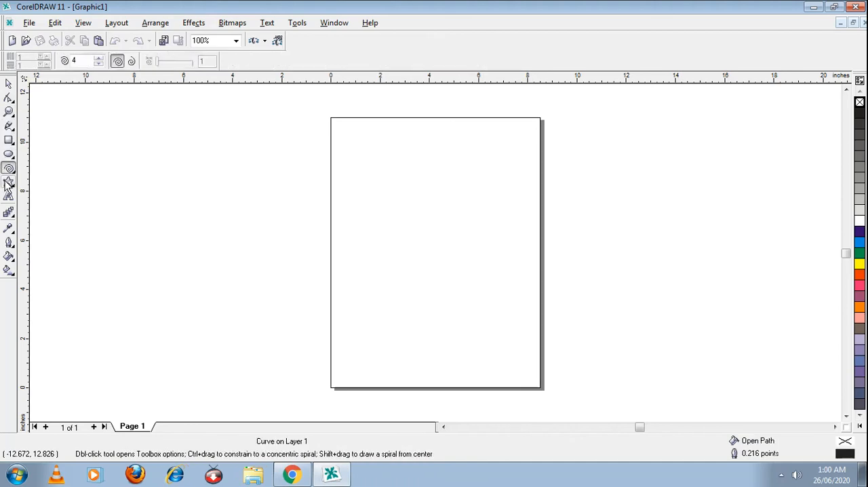
pyautogui.click(8, 181)
pyautogui.click(9, 196)
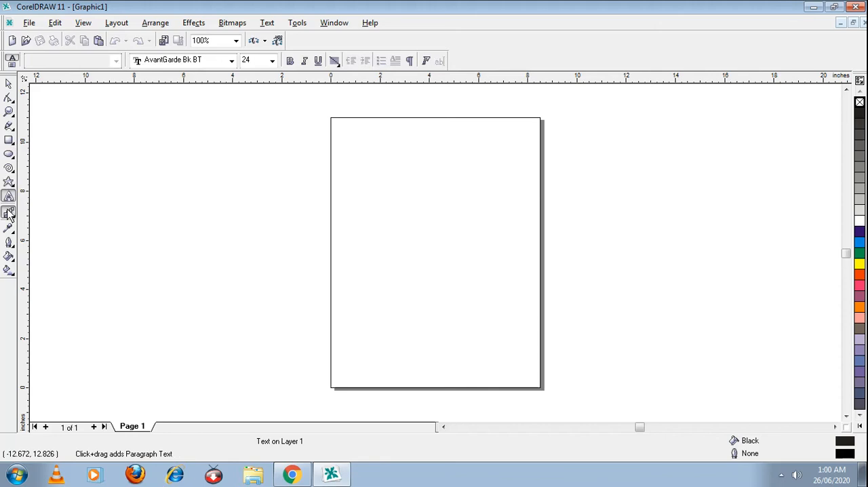
pyautogui.click(9, 213)
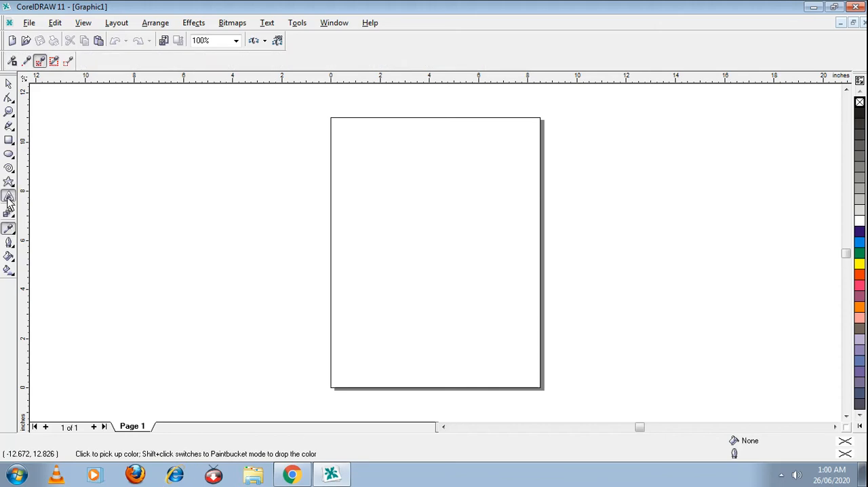
pyautogui.click(8, 196)
pyautogui.click(9, 182)
pyautogui.click(9, 168)
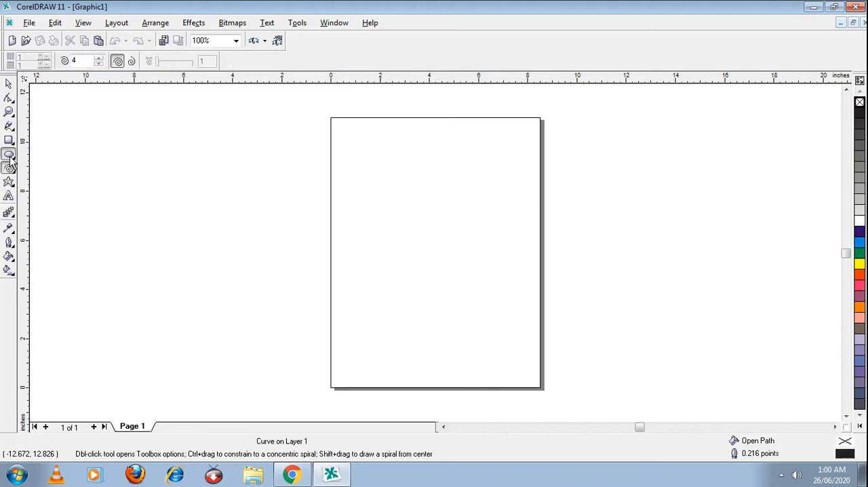
pyautogui.click(8, 154)
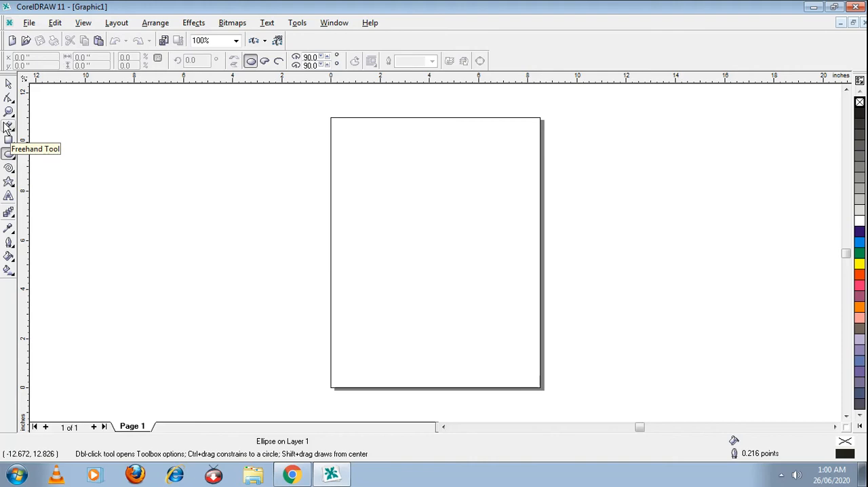
pyautogui.click(9, 84)
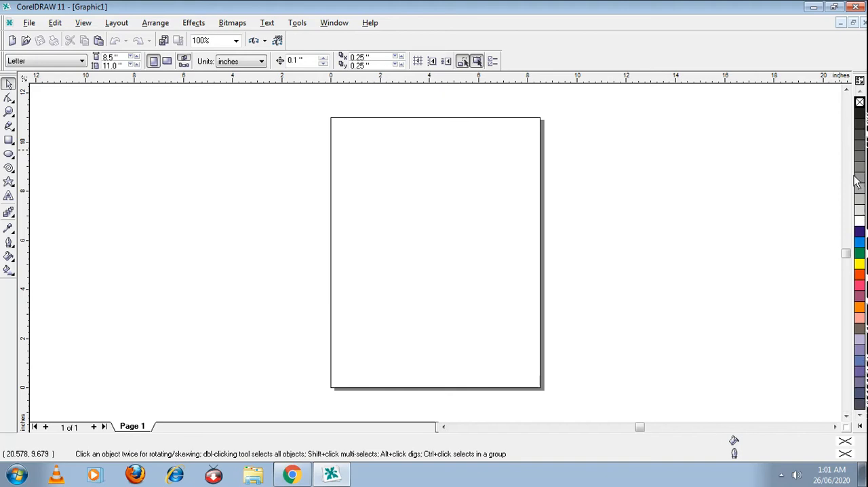
# Step: Expand the colour palette to view all of its swatches, and collapse it again
pyautogui.click(858, 427)
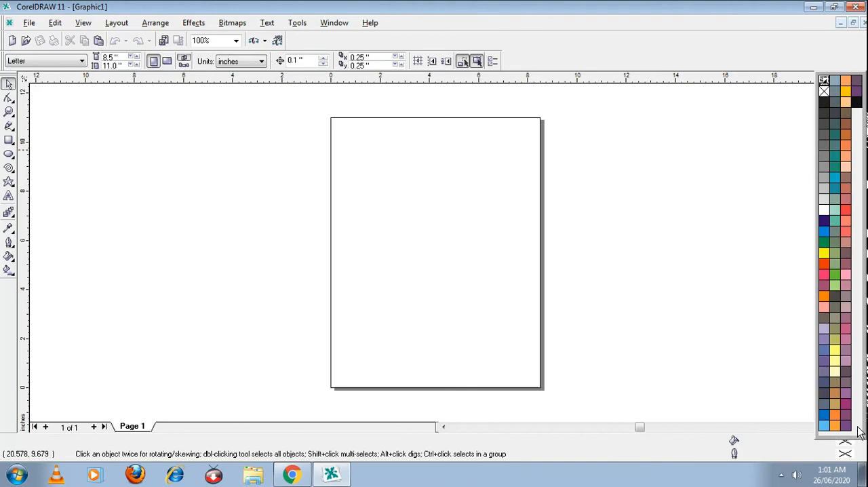
pyautogui.click(743, 214)
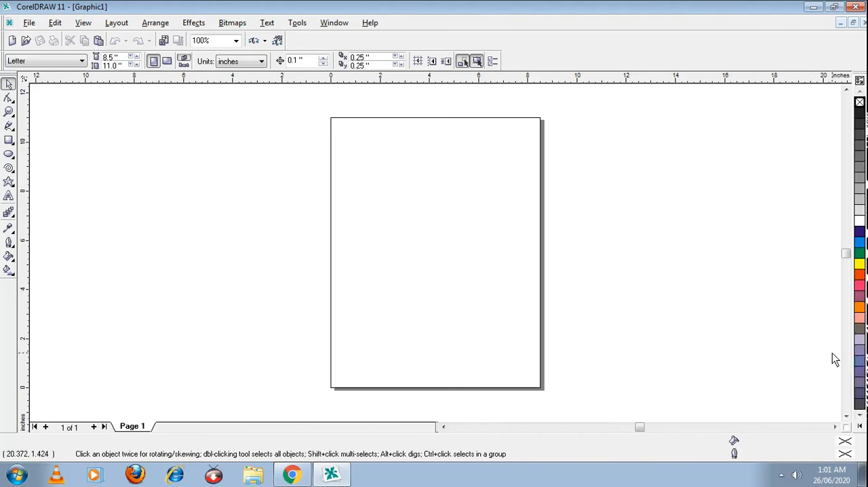
pyautogui.click(860, 426)
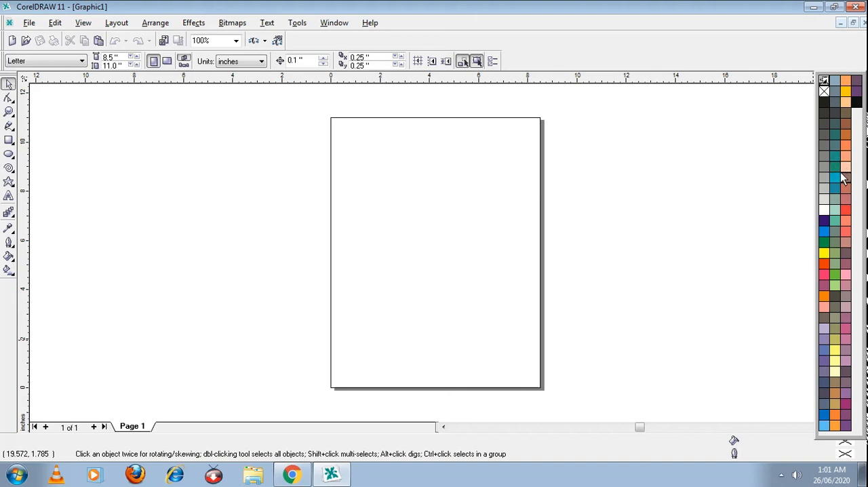
pyautogui.click(798, 164)
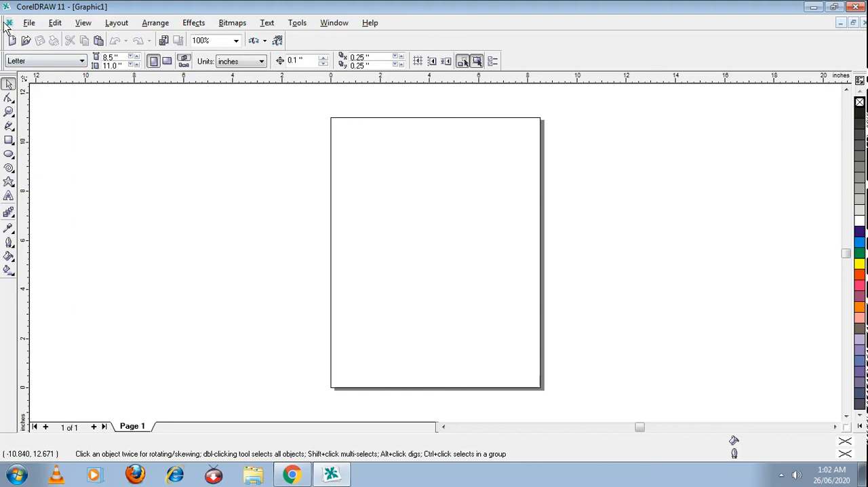
# Step: Undock the menu bar, Standard toolbar, property bar, toolbox and Default CMYK palette so that they float over the drawing area
pyautogui.moveTo(5, 22); pyautogui.dragTo(131, 168)
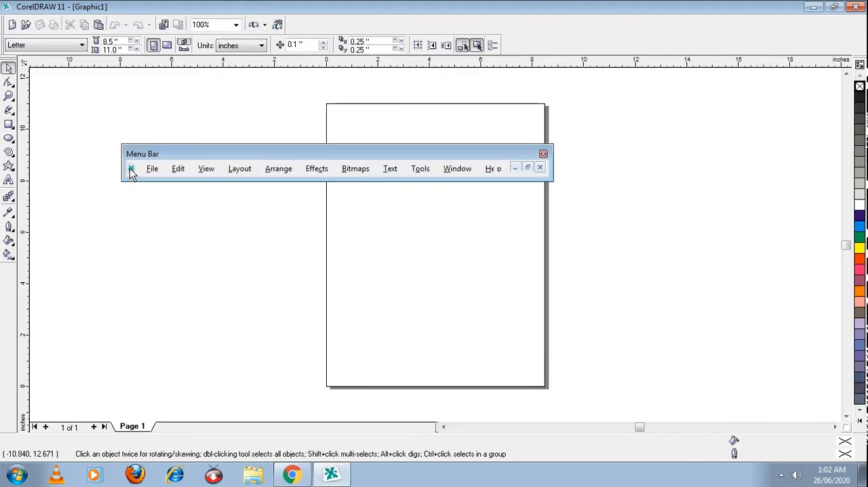
pyautogui.moveTo(5, 25); pyautogui.dragTo(115, 240)
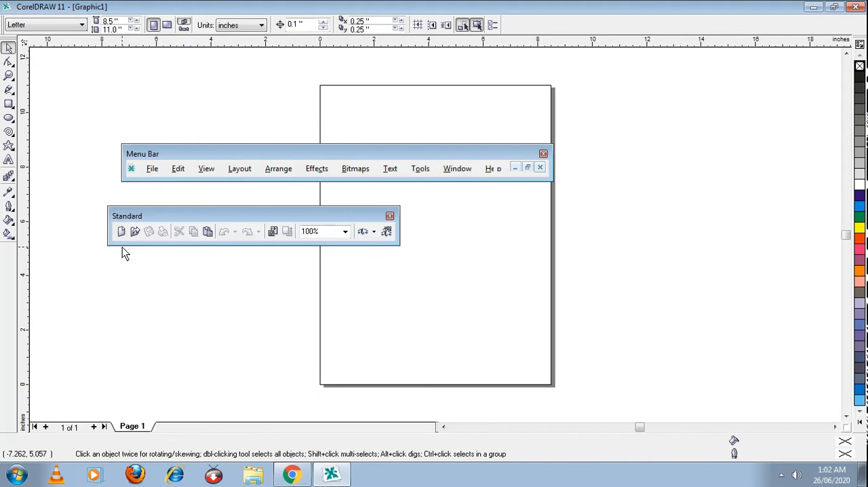
pyautogui.moveTo(3, 27); pyautogui.dragTo(126, 298)
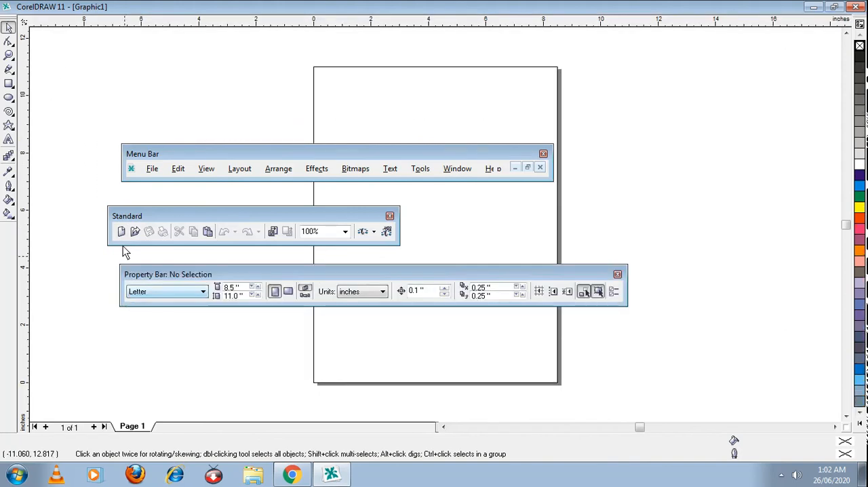
pyautogui.moveTo(9, 23)
pyautogui.mouseDown()
pyautogui.moveTo(64, 63)
pyautogui.moveTo(65, 86)
pyautogui.mouseUp()
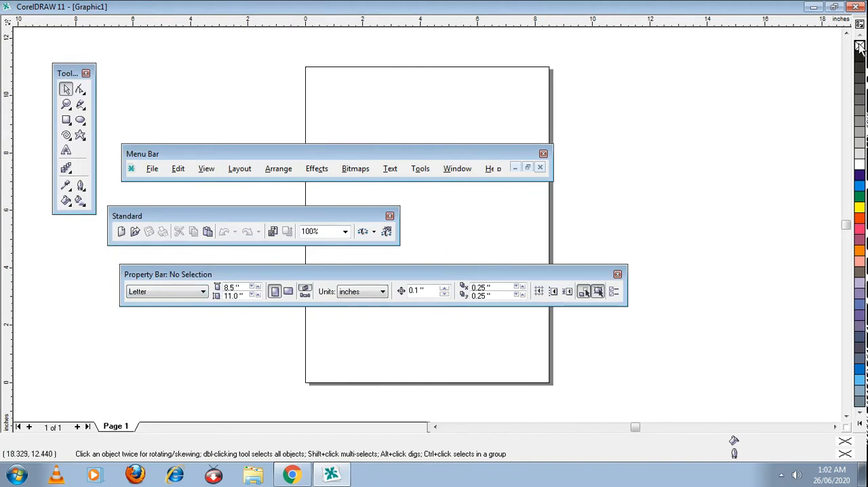
pyautogui.scroll(4, 863, 175)
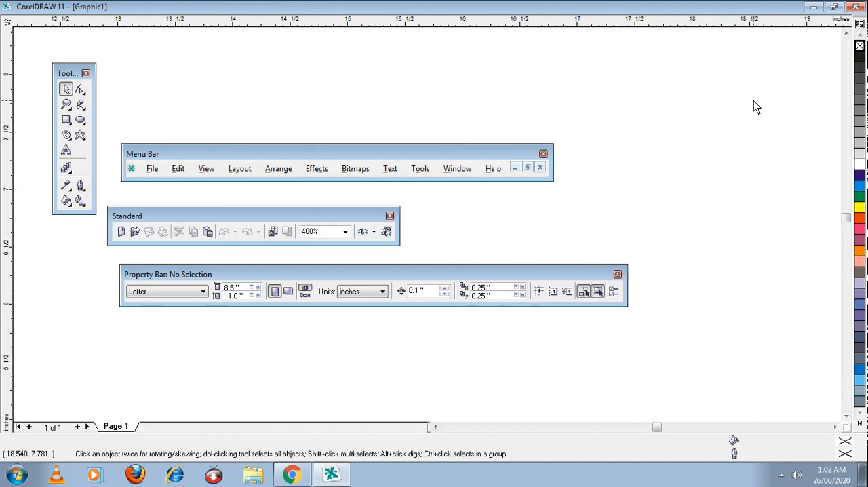
pyautogui.scroll(-2, 754, 101)
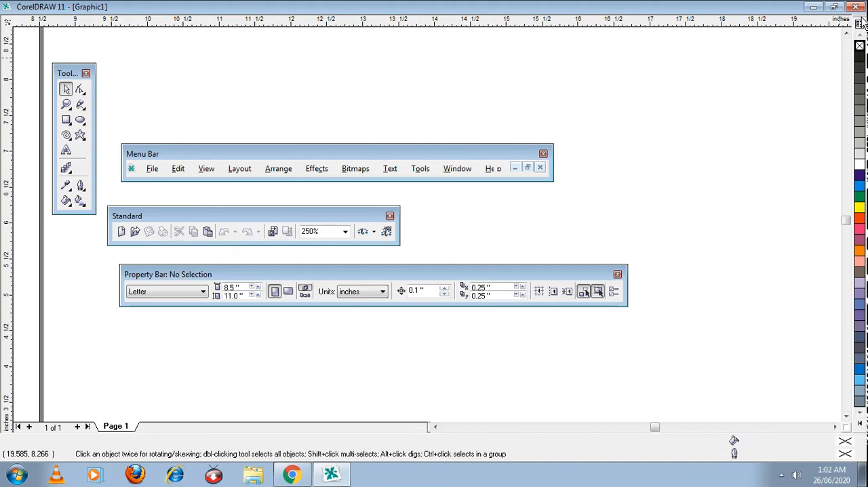
pyautogui.moveTo(861, 24); pyautogui.dragTo(658, 147)
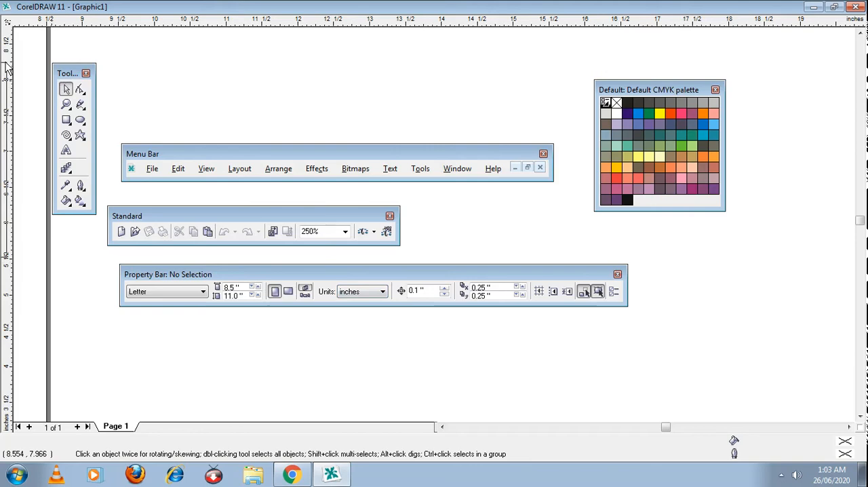
# Step: Dock the toolbox back at the window edge and close the floating Default CMYK palette
pyautogui.moveTo(5, 63); pyautogui.dragTo(7, 64)
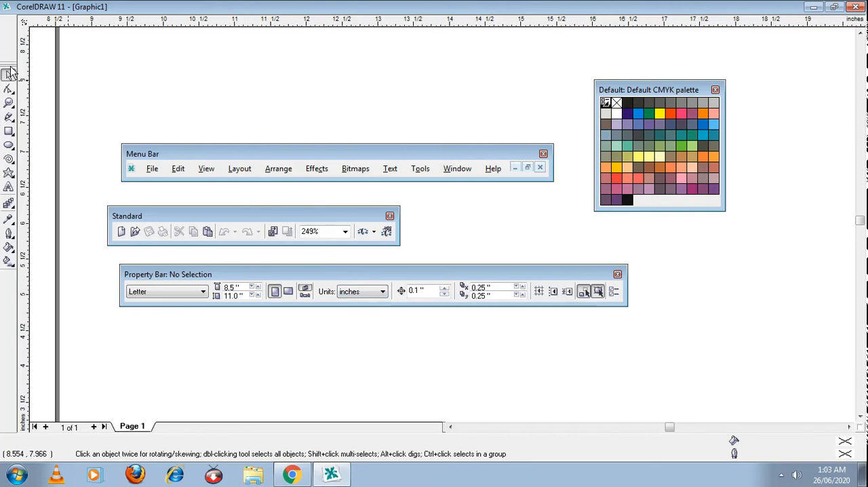
pyautogui.moveTo(669, 93); pyautogui.dragTo(855, 112)
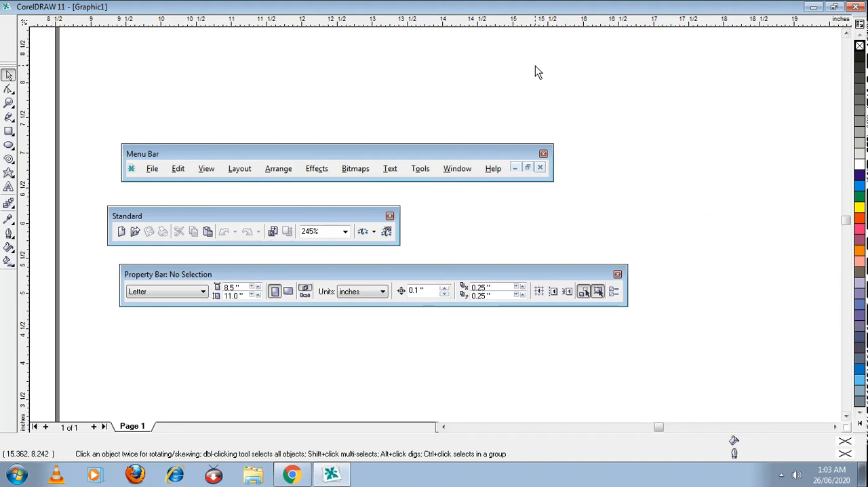
pyautogui.moveTo(860, 21); pyautogui.dragTo(758, 165)
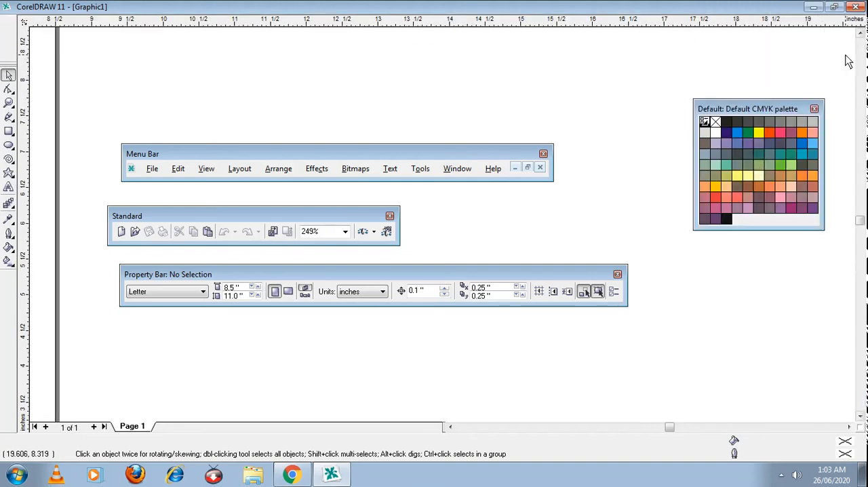
pyautogui.click(814, 109)
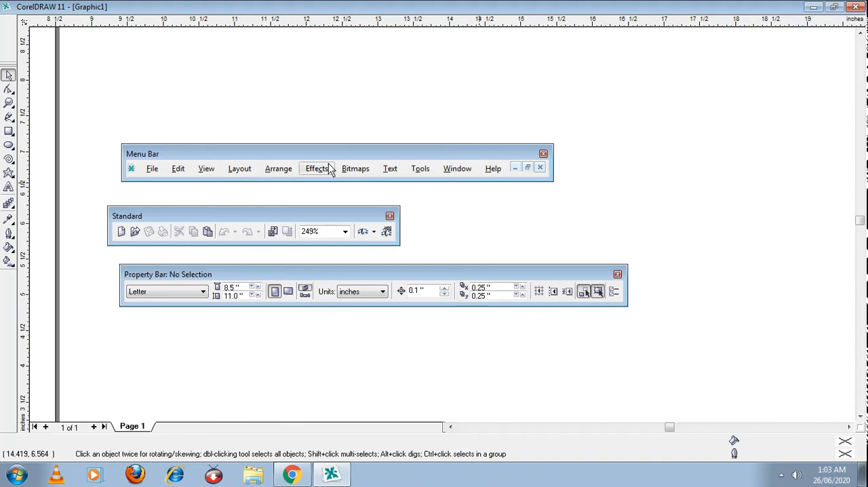
# Step: Dock the menu bar back beneath the title bar and display the Default CMYK palette again
pyautogui.moveTo(314, 158); pyautogui.dragTo(241, 5)
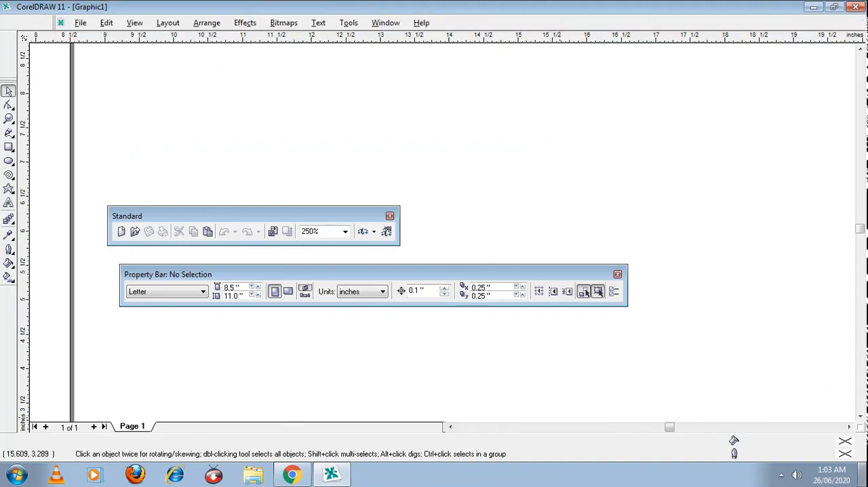
pyautogui.click(390, 27)
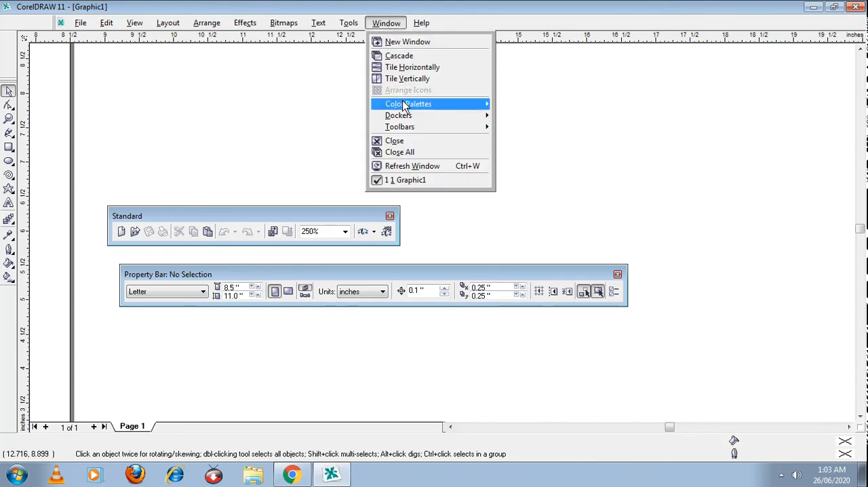
pyautogui.moveTo(408, 105)
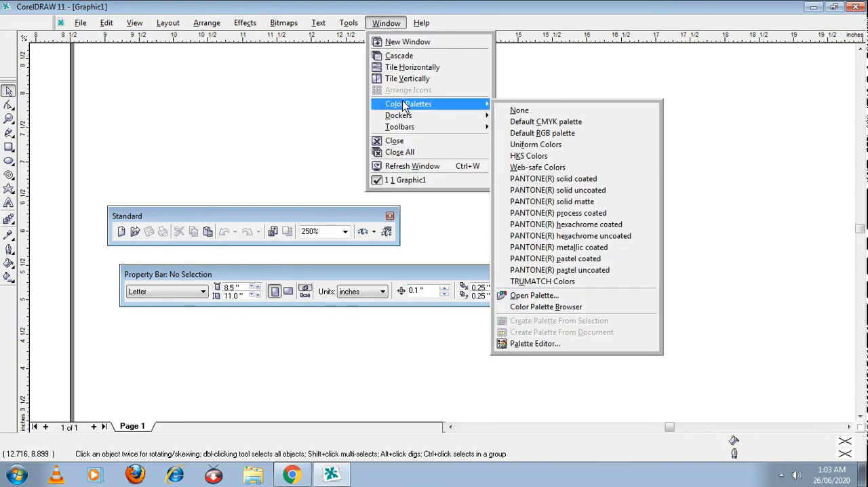
pyautogui.click(529, 123)
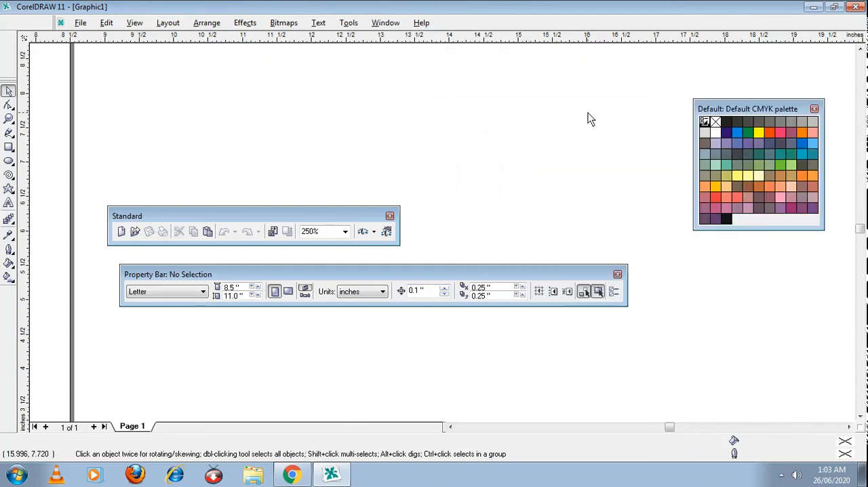
# Step: Dock the Default CMYK palette, the Standard toolbar and the property bar back at the edges of the drawing area
pyautogui.moveTo(735, 107); pyautogui.dragTo(862, 110)
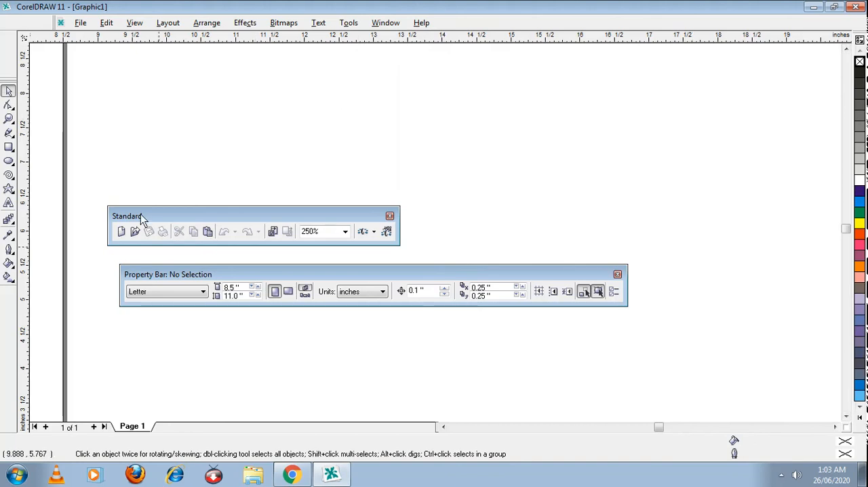
pyautogui.moveTo(141, 220); pyautogui.dragTo(105, 30)
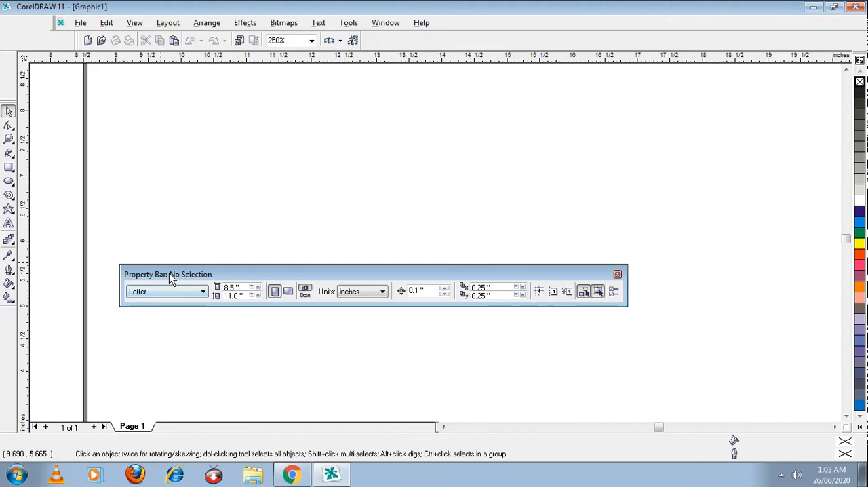
pyautogui.moveTo(168, 273); pyautogui.dragTo(47, 51)
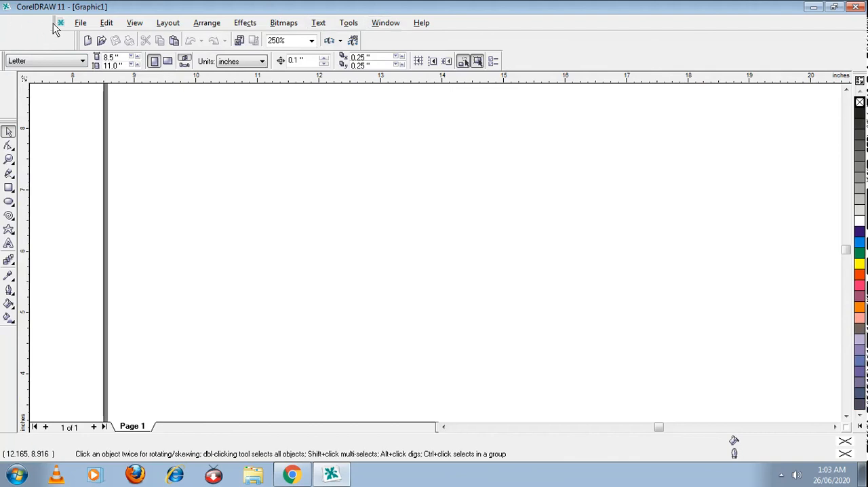
# Step: Undock and close the menu bar, display it again and dock it back beneath the title bar
pyautogui.moveTo(56, 23); pyautogui.dragTo(87, 179)
pyautogui.click(501, 158)
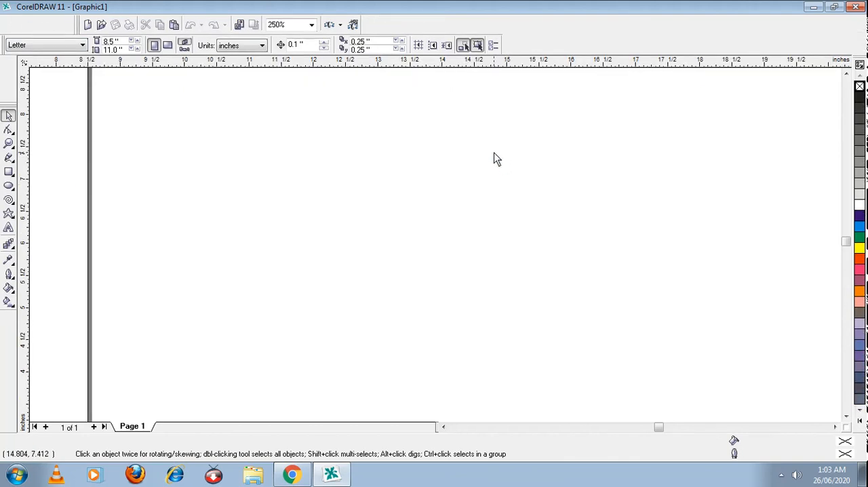
pyautogui.rightClick(529, 30)
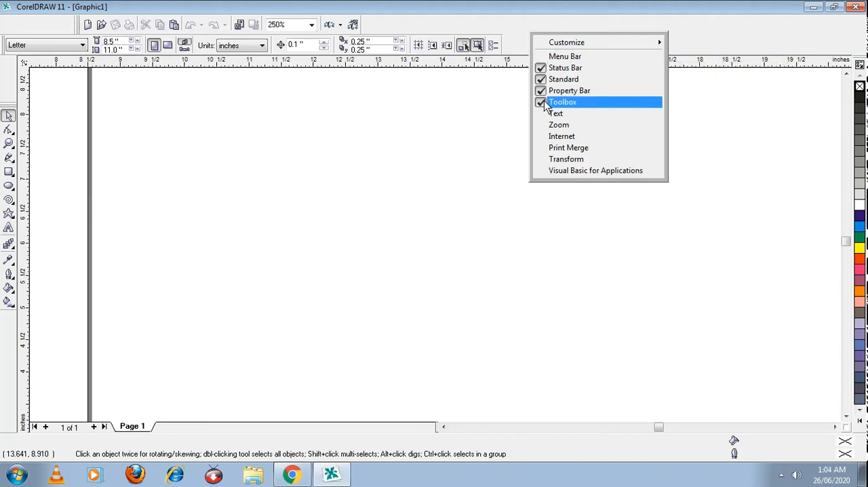
pyautogui.click(538, 58)
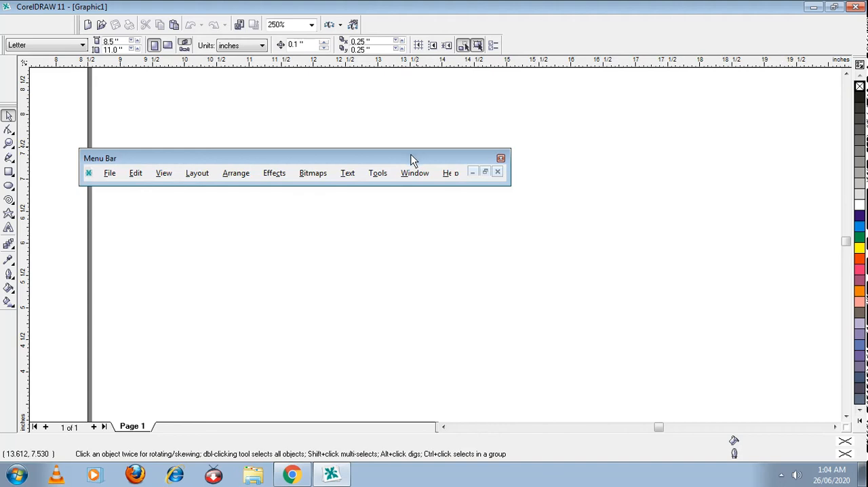
pyautogui.moveTo(411, 159); pyautogui.dragTo(333, 12)
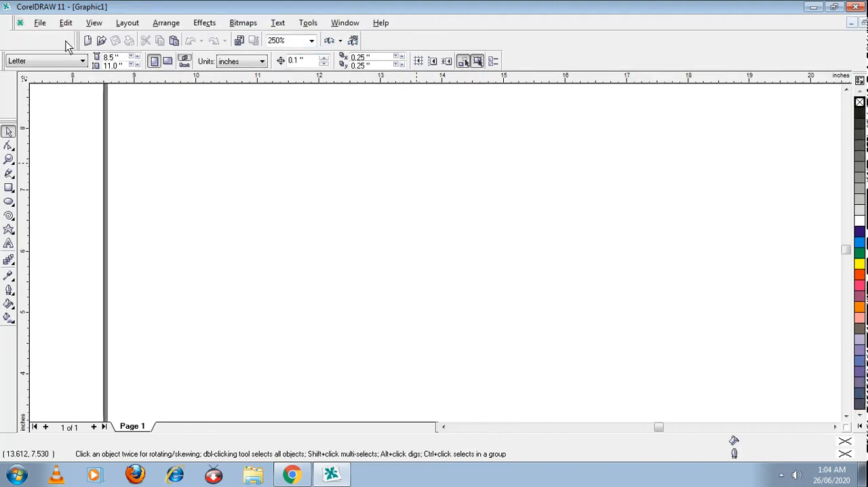
# Step: Hide the toolbox and display it again
pyautogui.click(351, 26)
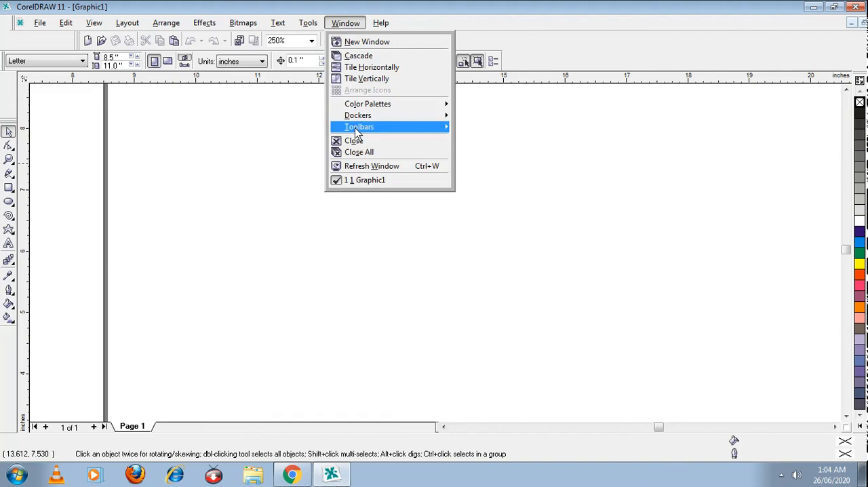
pyautogui.moveTo(424, 116)
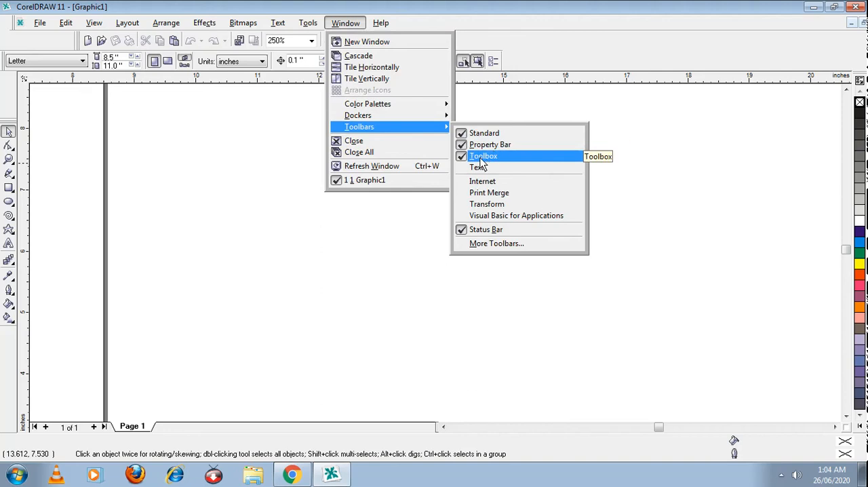
pyautogui.click(481, 160)
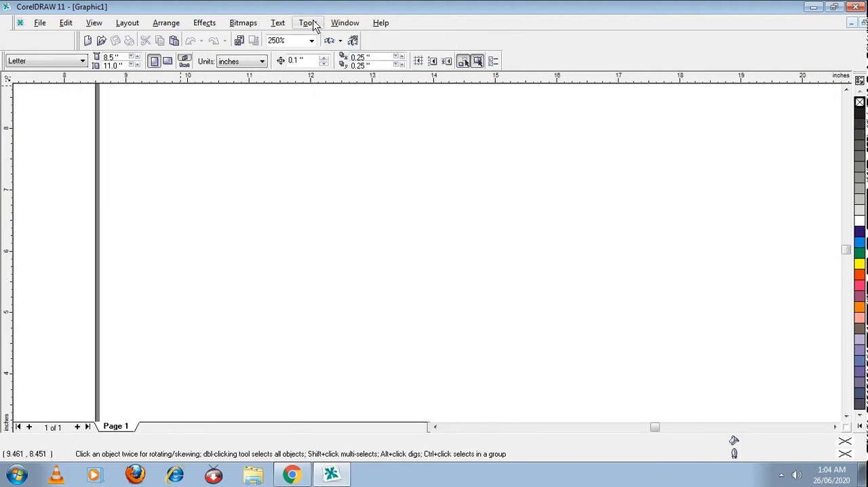
pyautogui.click(345, 23)
pyautogui.moveTo(349, 132)
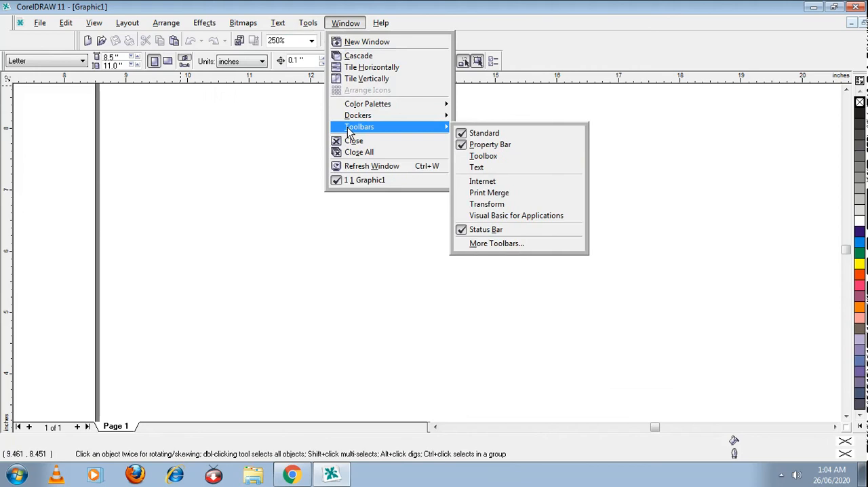
pyautogui.click(489, 160)
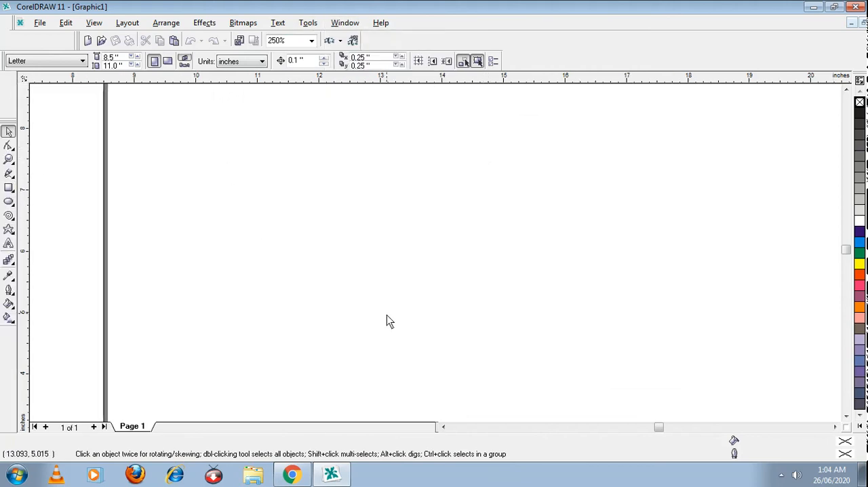
# Step: Zoom the view to the whole page, return to the Pick tool and dismiss the antivirus notification
pyautogui.click(444, 427)
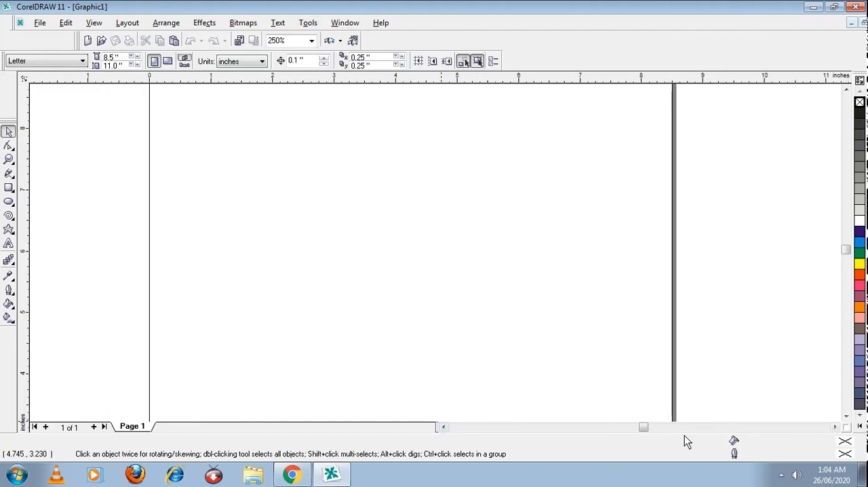
pyautogui.press('F5')
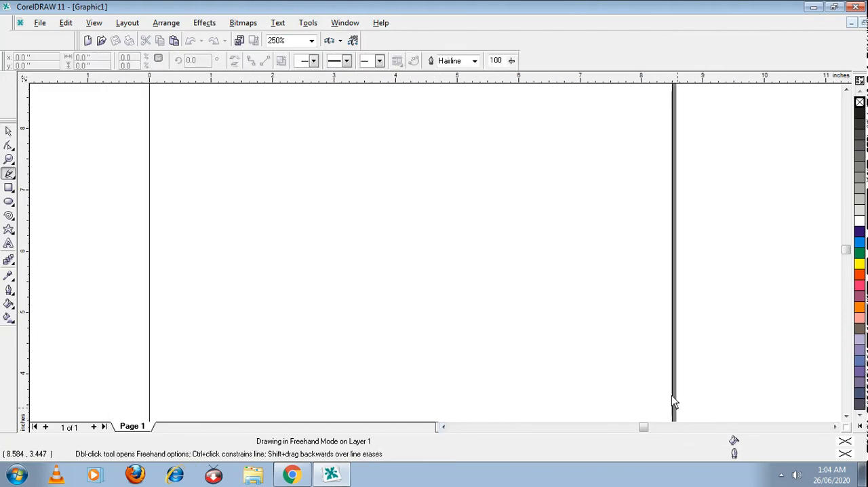
pyautogui.click(9, 159)
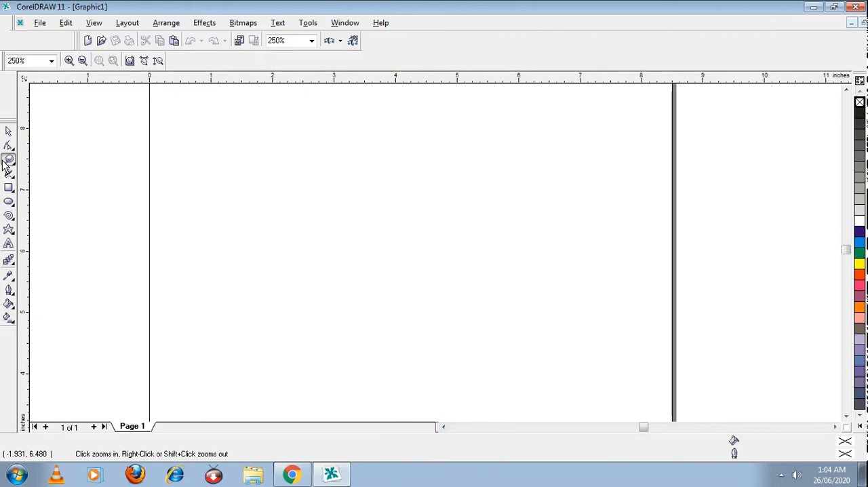
pyautogui.click(129, 61)
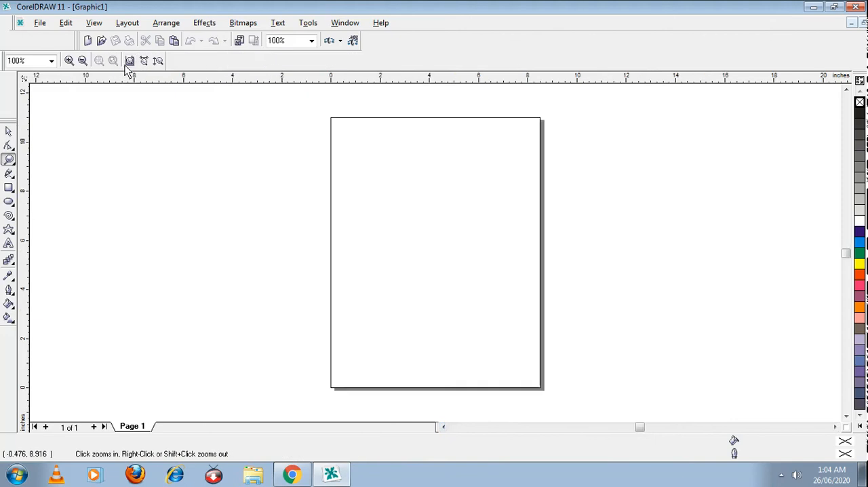
pyautogui.click(9, 132)
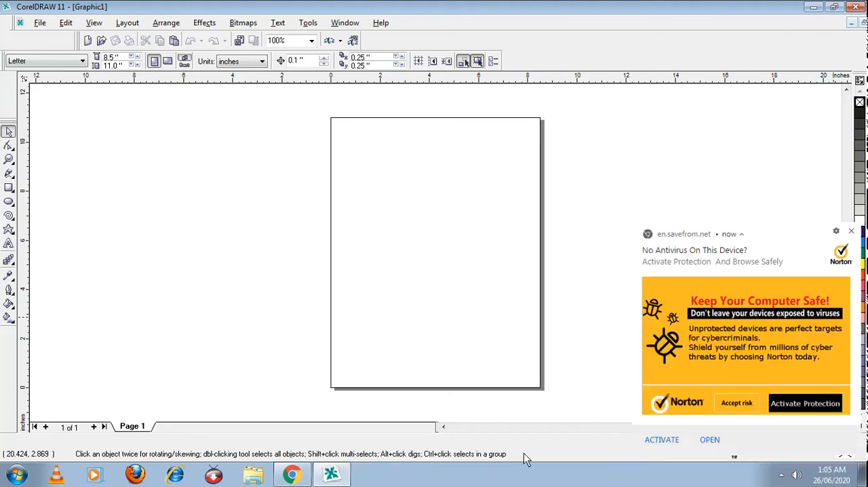
pyautogui.click(850, 235)
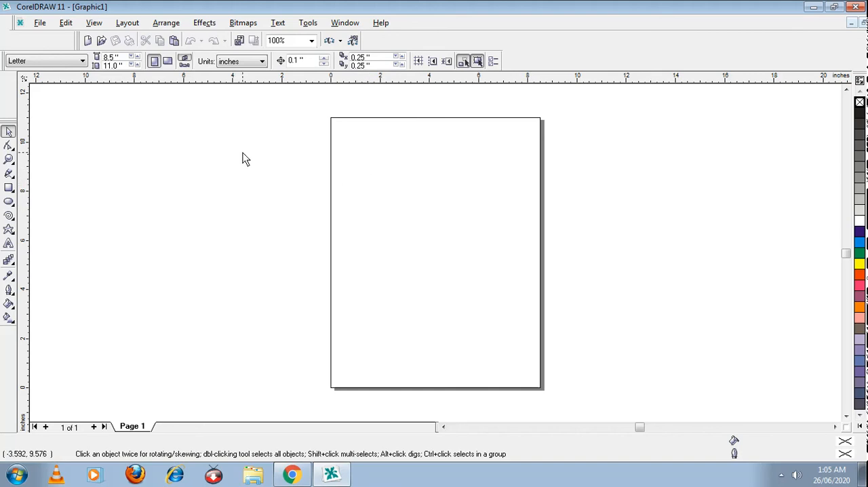
# Step: Draw a tall rectangle about 2.8 × 5 in, a wide one about 6.2 × 2.8 in, and a square about 2.6 in below it
pyautogui.click(9, 189)
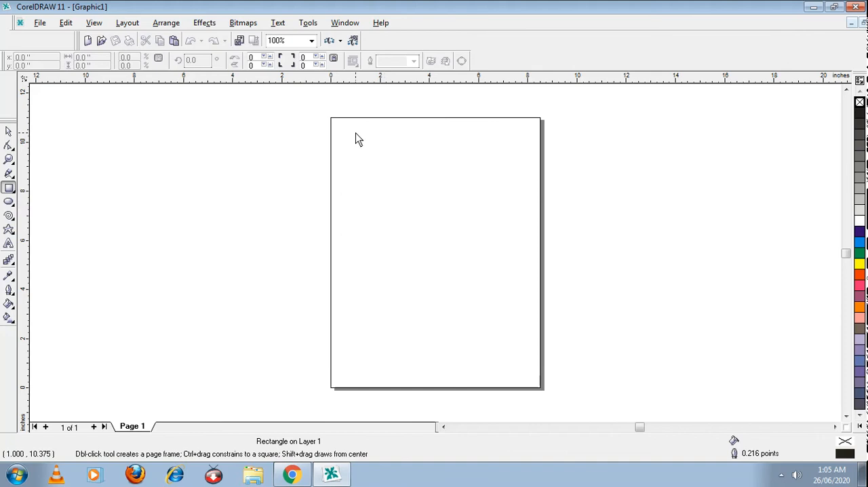
pyautogui.moveTo(355, 133)
pyautogui.mouseDown()
pyautogui.moveTo(398, 189)
pyautogui.moveTo(425, 274)
pyautogui.moveTo(426, 255)
pyautogui.mouseUp()
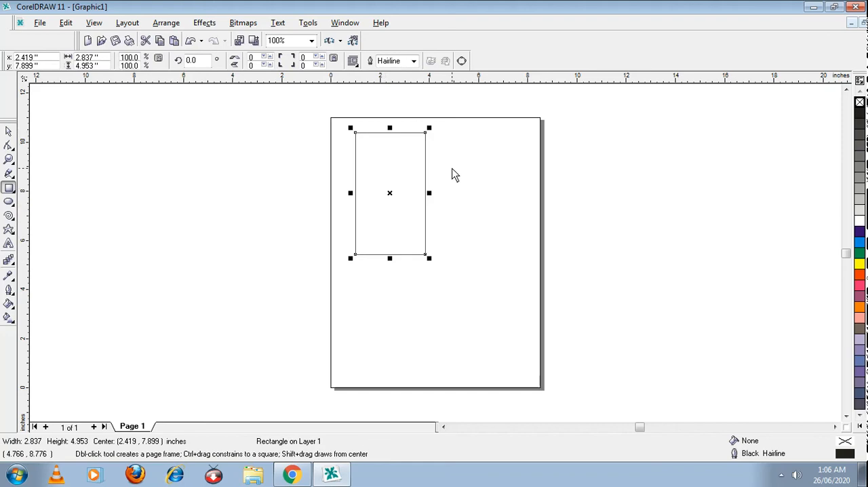
pyautogui.moveTo(455, 136)
pyautogui.mouseDown()
pyautogui.moveTo(568, 196)
pyautogui.moveTo(608, 206)
pyautogui.mouseUp()
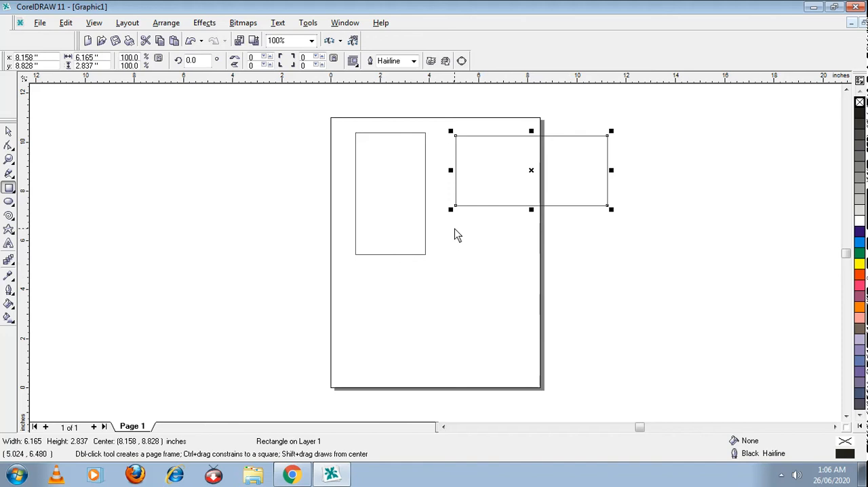
pyautogui.moveTo(453, 229)
pyautogui.mouseDown()
pyautogui.moveTo(540, 317)
pyautogui.moveTo(504, 279)
pyautogui.moveTo(516, 294)
pyautogui.mouseUp()
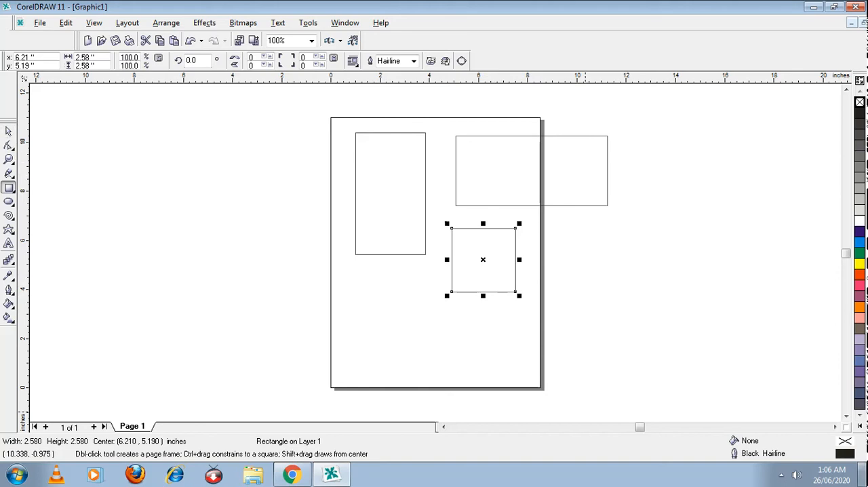
# Step: Fill the square with yellow and the wide rectangle with cyan
pyautogui.press('space')
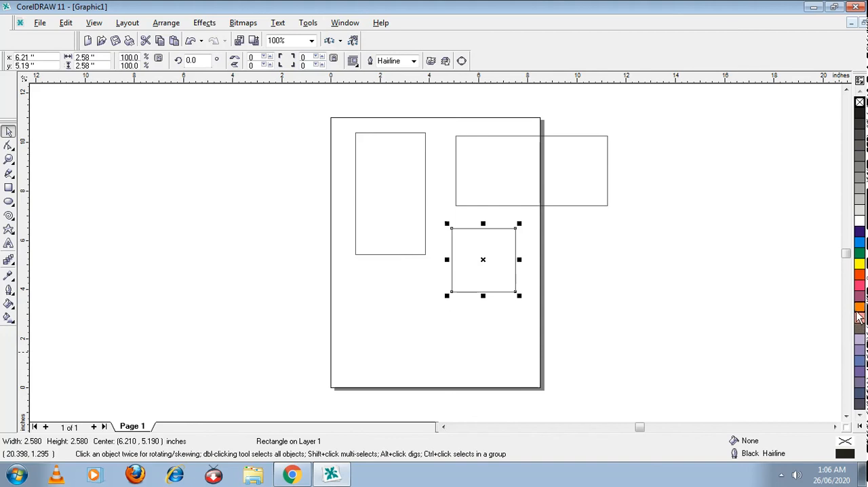
pyautogui.click(859, 265)
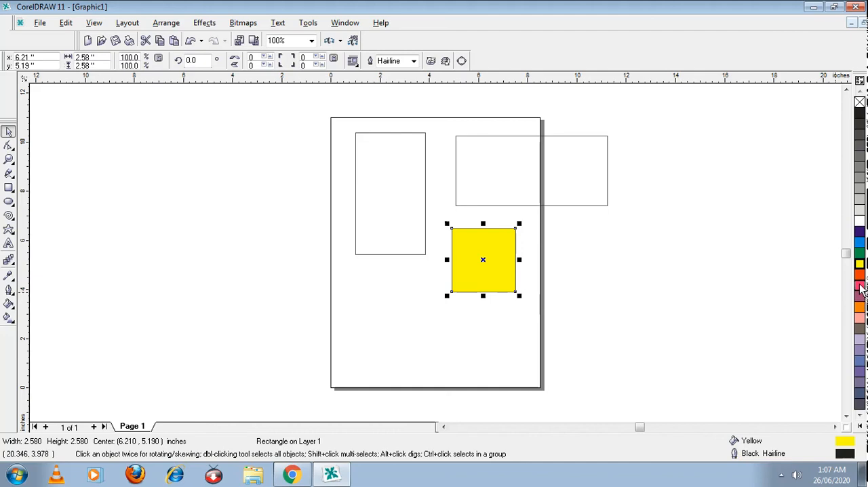
pyautogui.click(508, 175)
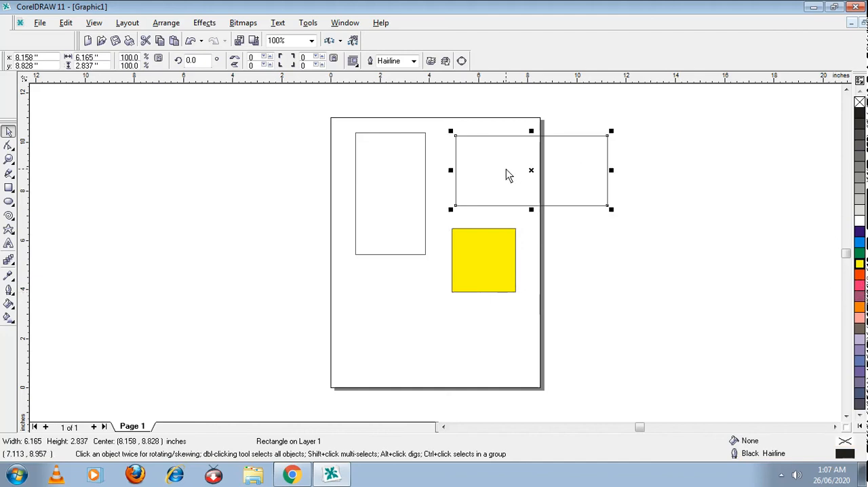
pyautogui.click(859, 244)
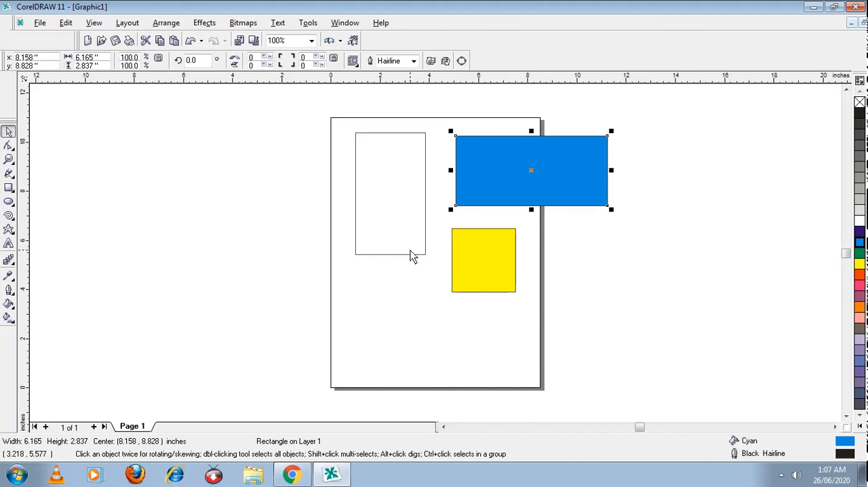
# Step: Give the tall rectangle a red outline and clear the selection
pyautogui.click(413, 256)
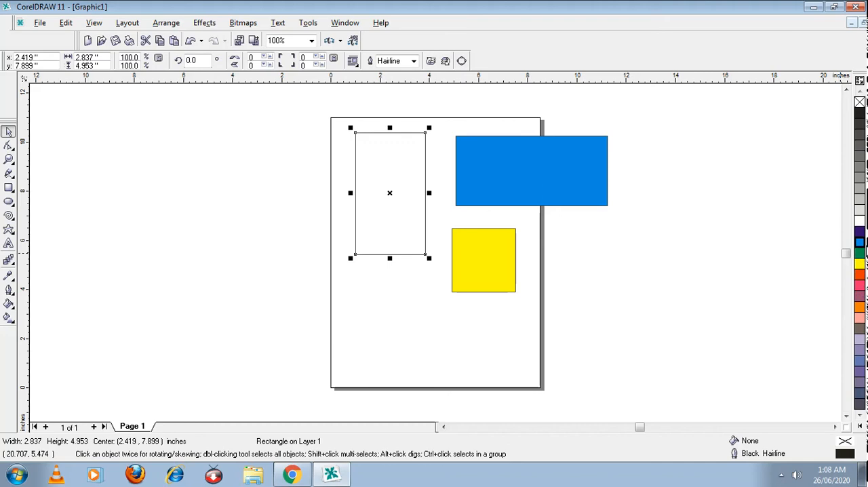
pyautogui.rightClick(860, 279)
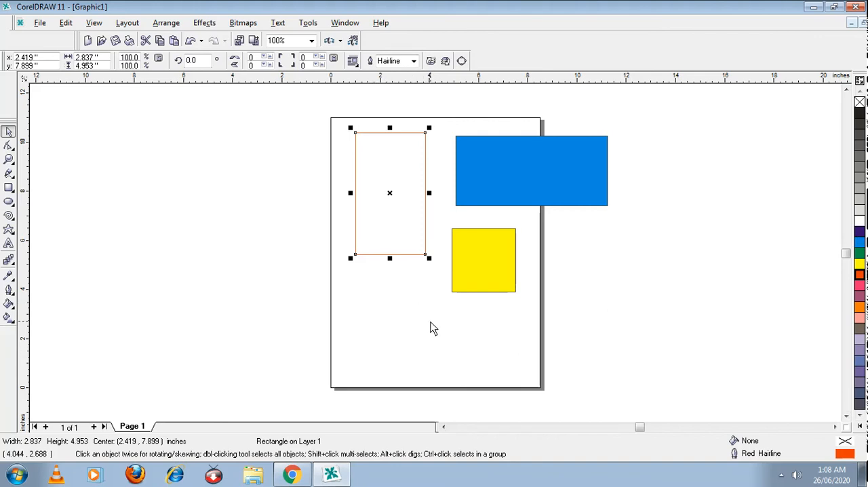
pyautogui.click(396, 324)
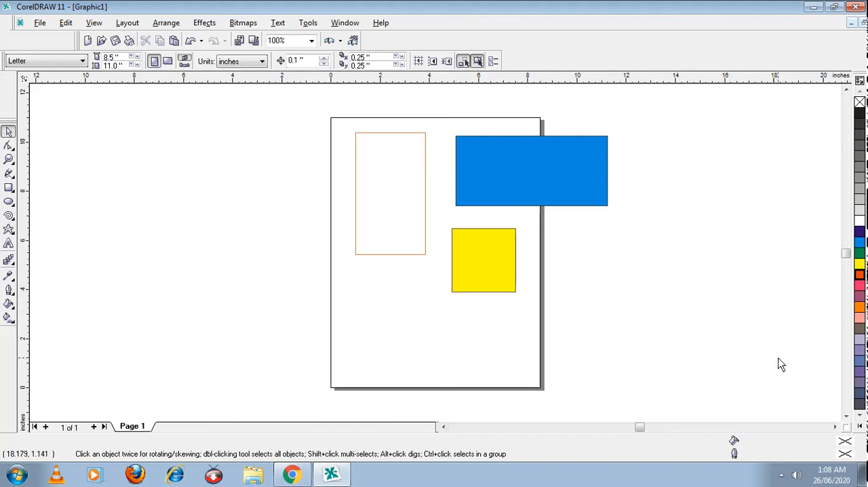
# Step: Set green as the default fill for new graphic objects and draw a rectangle about 2.7 × 1.5 in on the lower part of the page
pyautogui.click(860, 262)
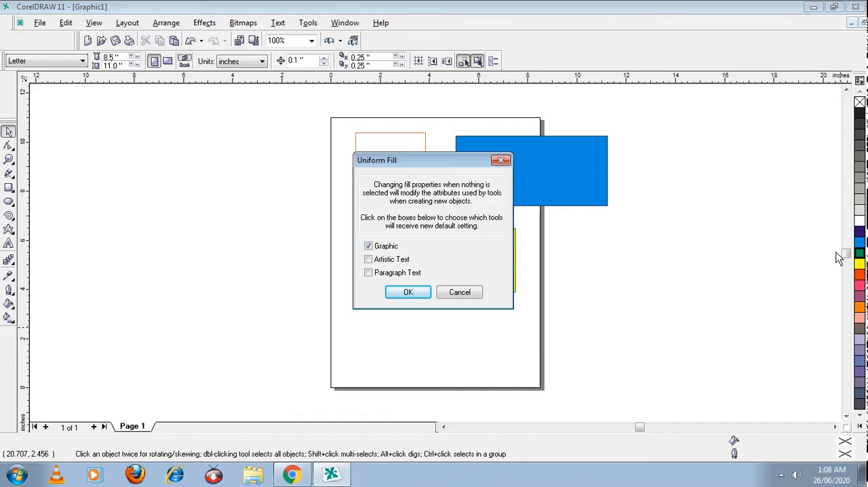
pyautogui.click(410, 296)
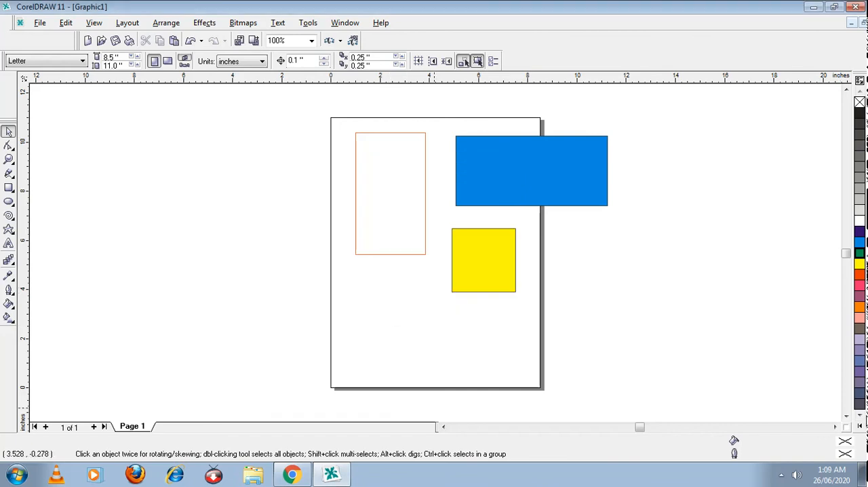
pyautogui.click(9, 189)
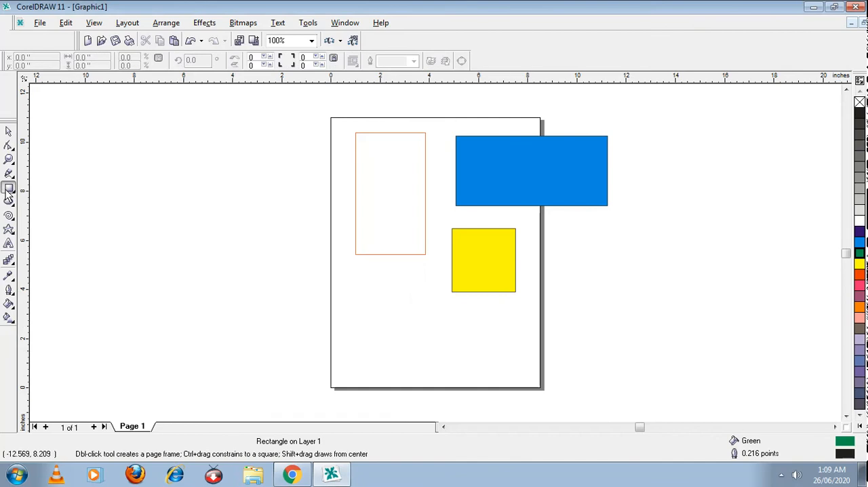
pyautogui.moveTo(381, 313); pyautogui.dragTo(447, 352)
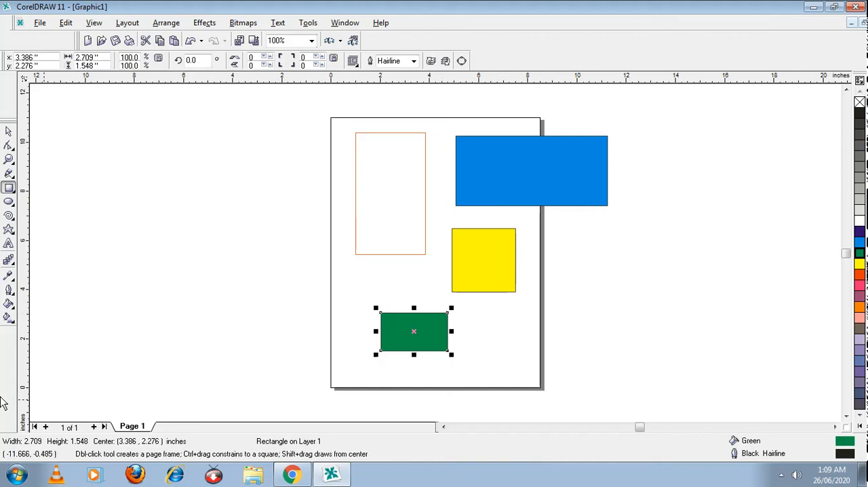
pyautogui.click(9, 201)
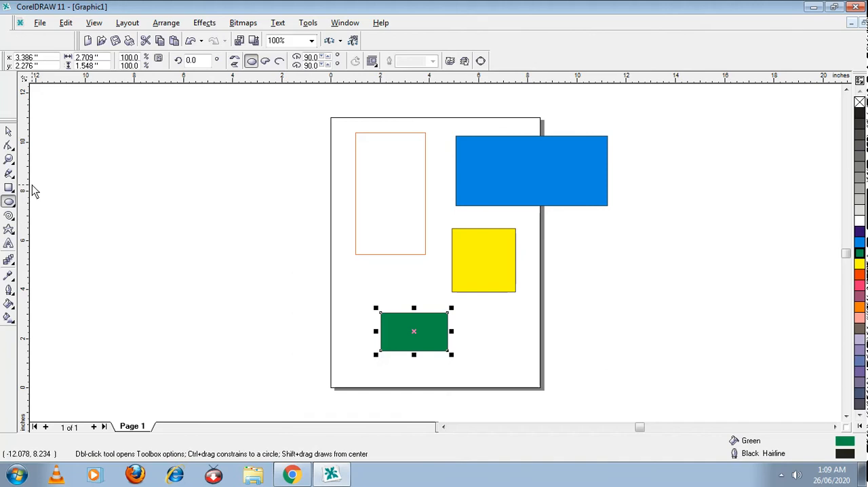
pyautogui.click(9, 188)
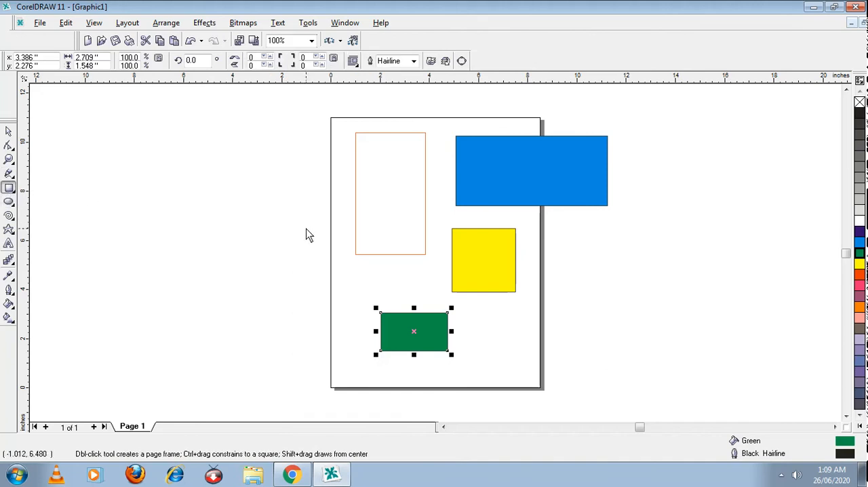
# Step: Draw a square about 2.5 in wide just left of the page, remove its fill and clear the selection
pyautogui.moveTo(260, 217); pyautogui.dragTo(322, 279)
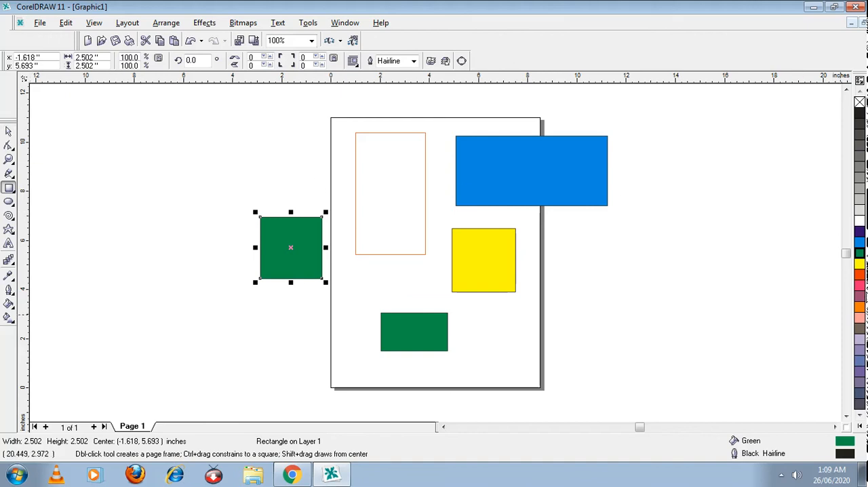
pyautogui.press('space')
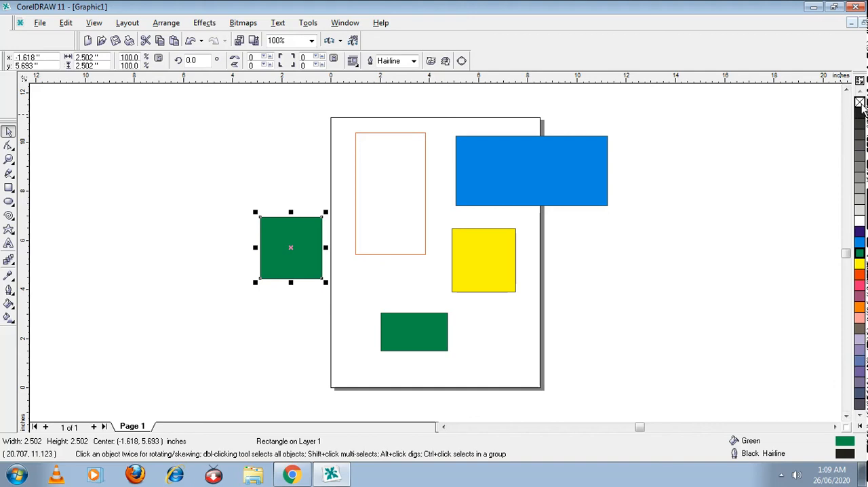
pyautogui.click(860, 103)
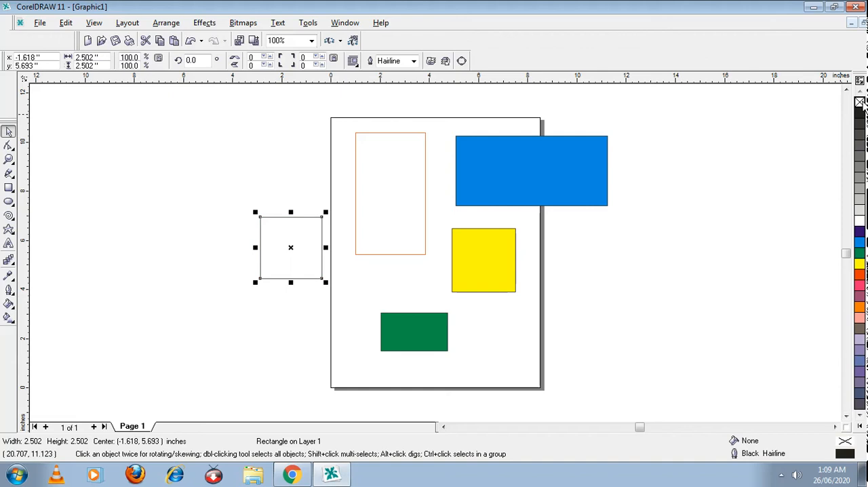
pyautogui.click(780, 161)
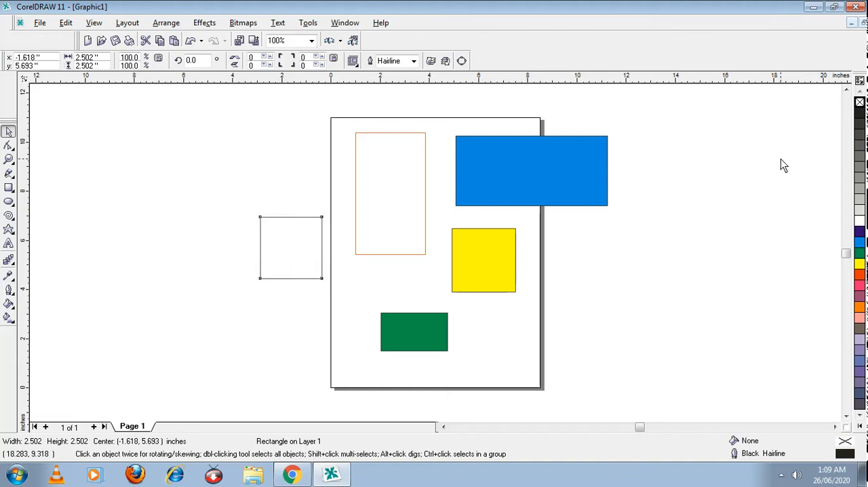
# Step: Set no fill as the default for new graphic objects and draw a rectangle about 2.9 × 1.1 in to the right of the page
pyautogui.click(860, 102)
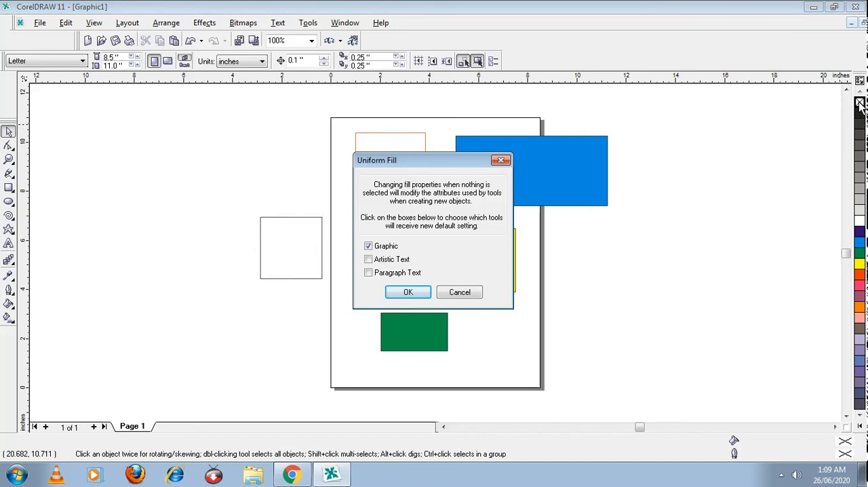
pyautogui.click(407, 293)
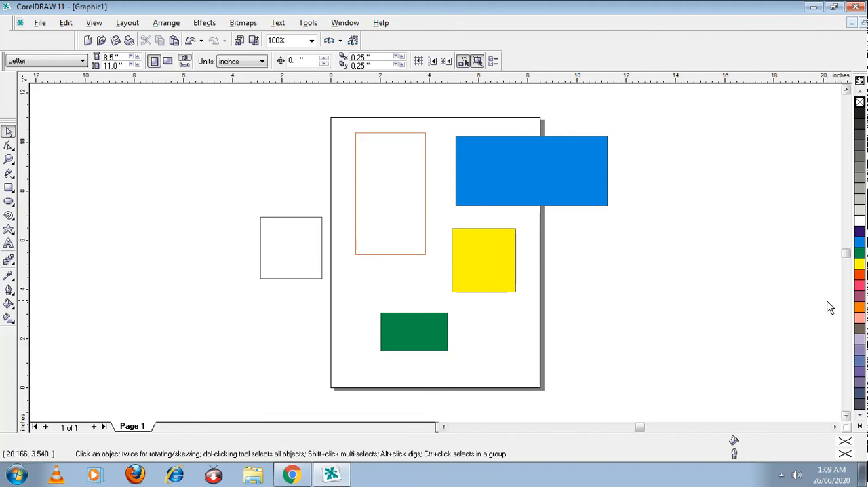
pyautogui.click(9, 188)
pyautogui.moveTo(617, 274); pyautogui.dragTo(687, 303)
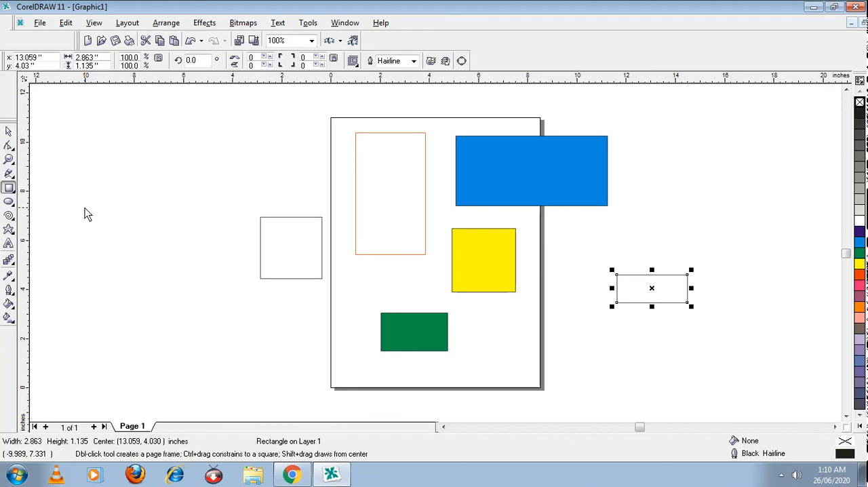
# Step: Left of the page, draw a tall ellipse about 1.8 × 3.2 in, a wide one about 4.7 × 1.7 in and a circle about 2.8 in across
pyautogui.click(8, 203)
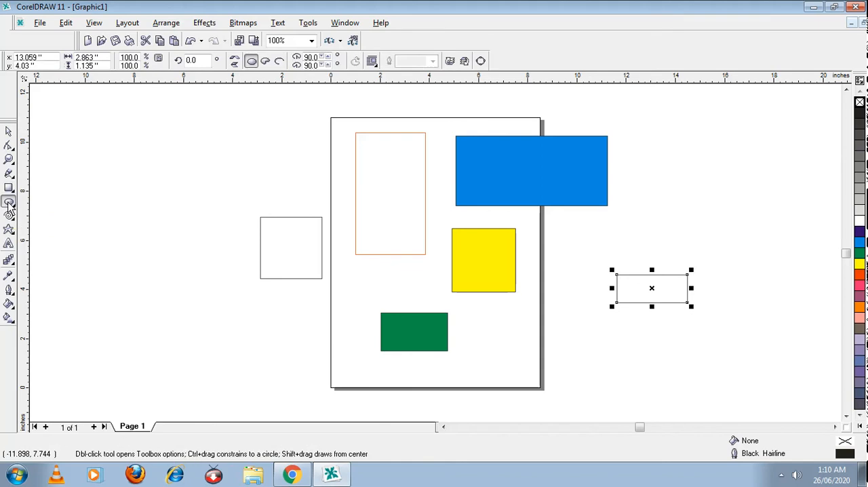
pyautogui.moveTo(143, 132); pyautogui.dragTo(188, 209)
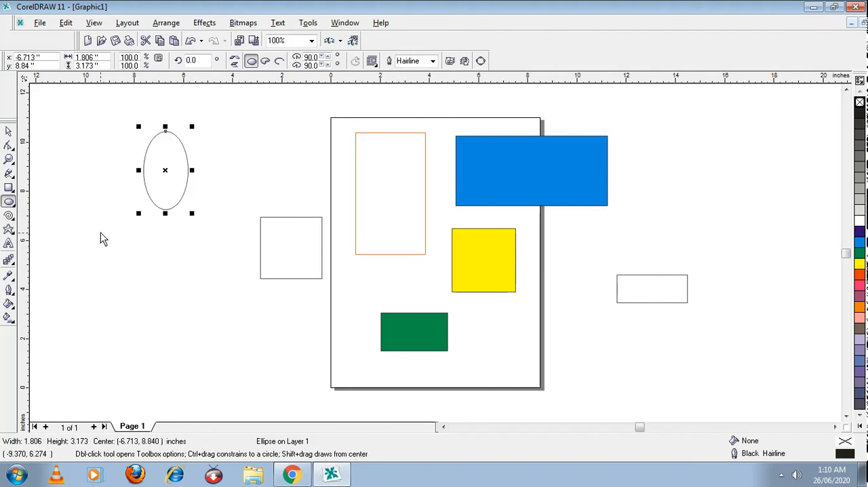
pyautogui.moveTo(103, 245); pyautogui.dragTo(218, 295)
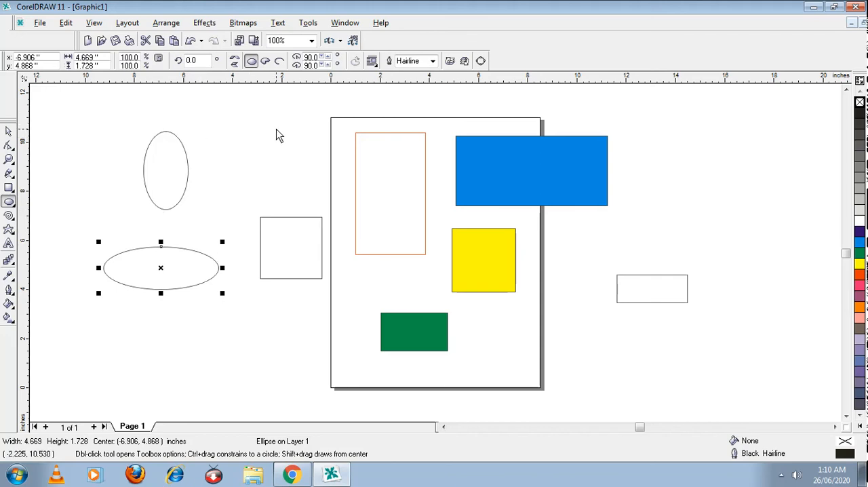
pyautogui.moveTo(236, 132); pyautogui.dragTo(304, 179)
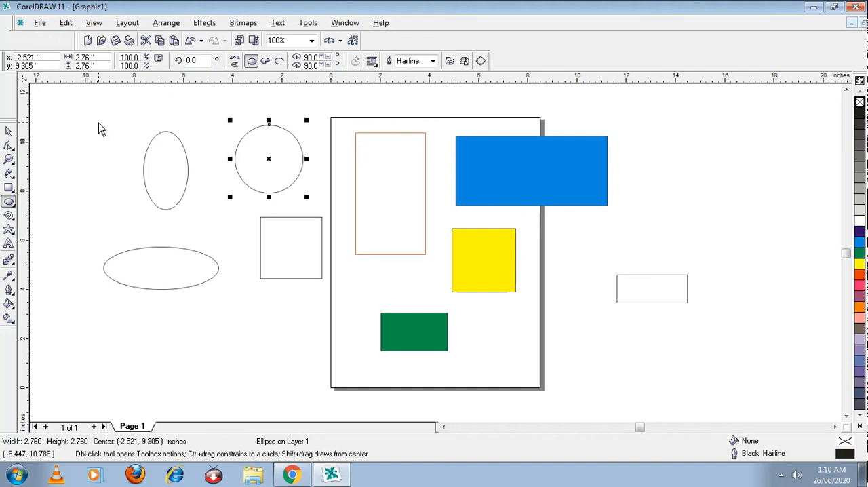
# Step: Draw a five-sided polygon about 2.4 × 2.2 in to the right of the blue rectangle and convert it to a star
pyautogui.click(14, 217)
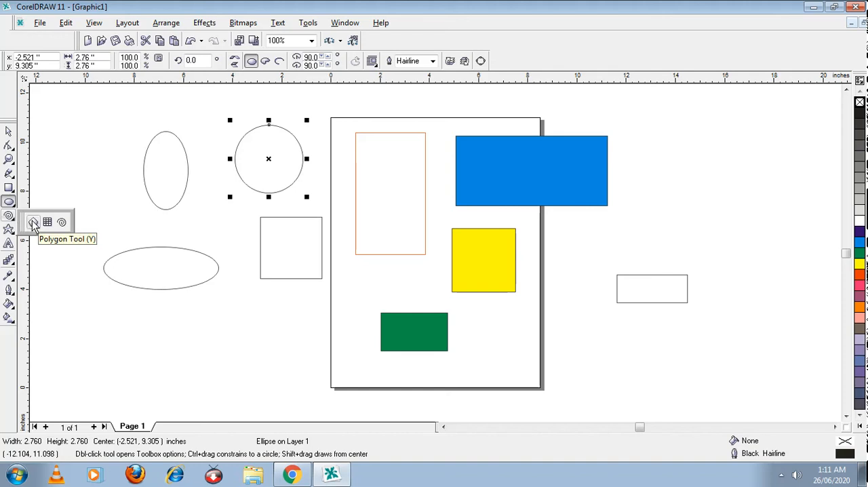
pyautogui.click(34, 224)
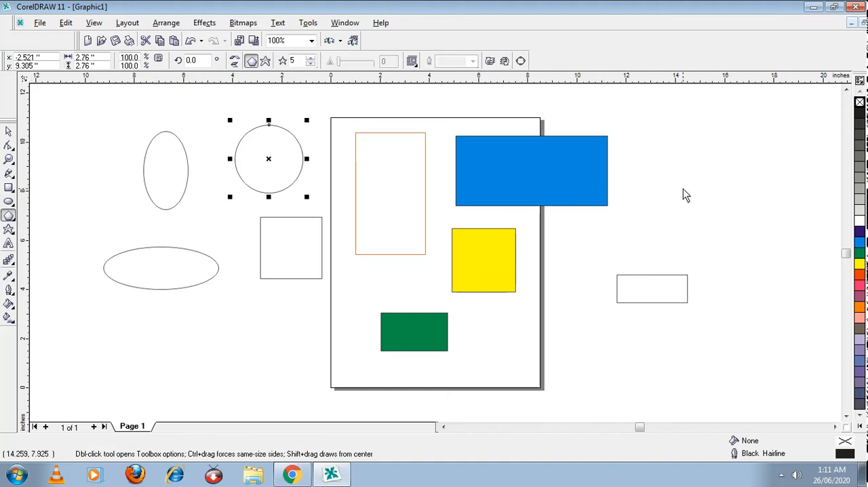
pyautogui.moveTo(665, 143)
pyautogui.mouseDown()
pyautogui.moveTo(731, 226)
pyautogui.moveTo(771, 244)
pyautogui.moveTo(731, 234)
pyautogui.moveTo(719, 205)
pyautogui.moveTo(724, 199)
pyautogui.moveTo(726, 211)
pyautogui.mouseUp()
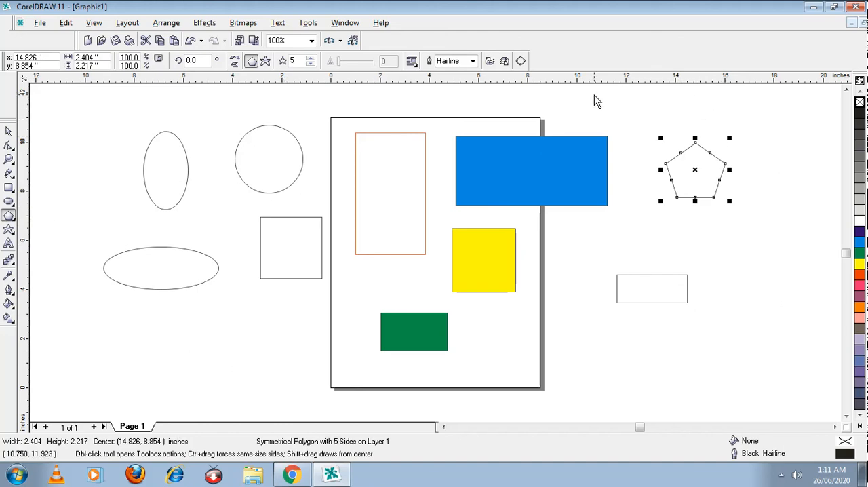
pyautogui.click(265, 62)
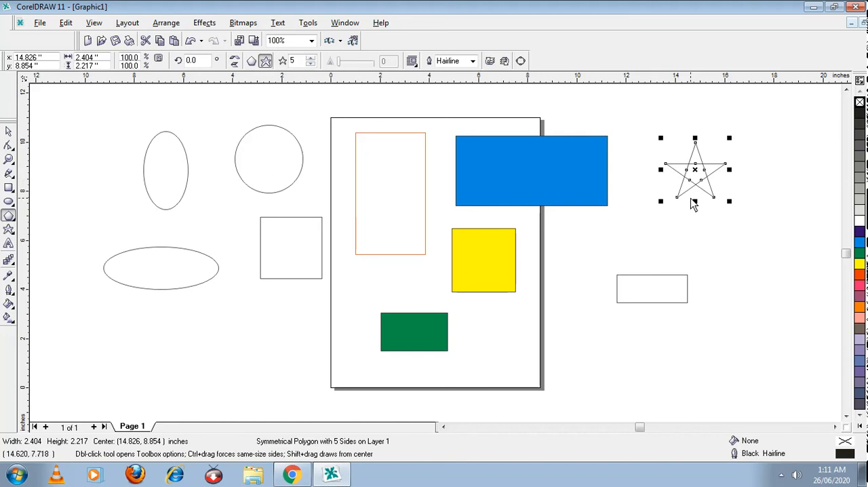
# Step: Draw a graph-paper grid of 4 columns and 3 rows to the left of the tall ellipse
pyautogui.click(8, 215)
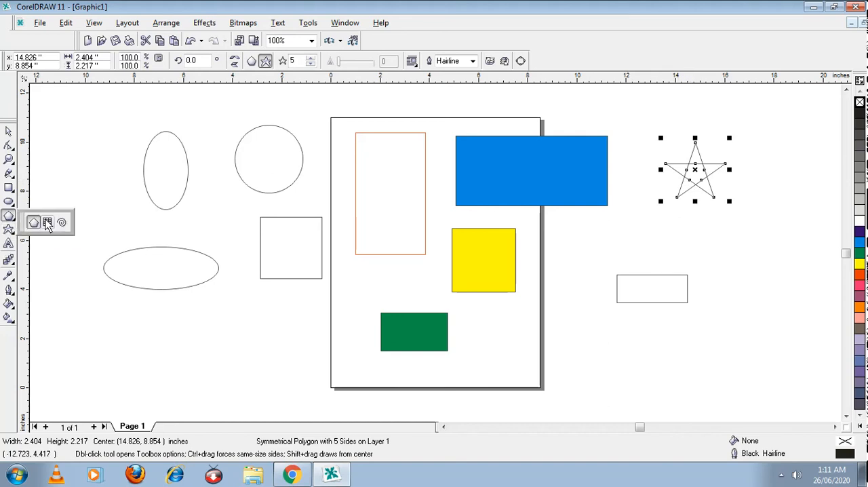
pyautogui.click(48, 224)
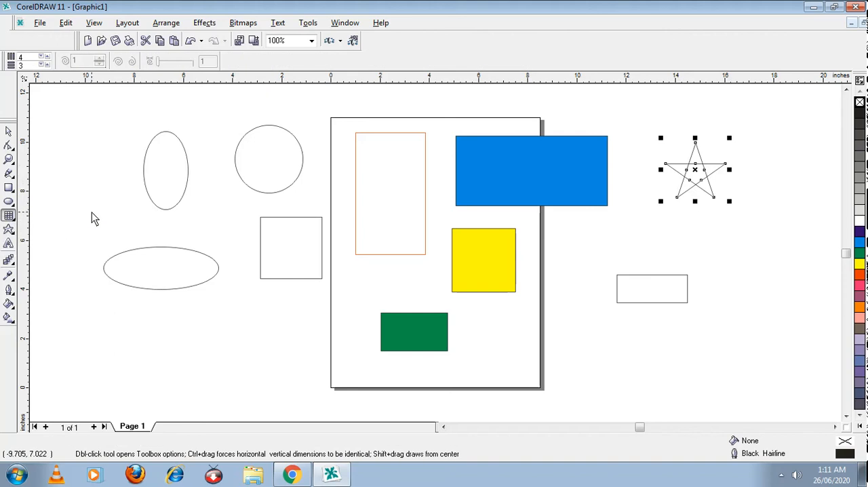
pyautogui.moveTo(66, 138); pyautogui.dragTo(134, 213)
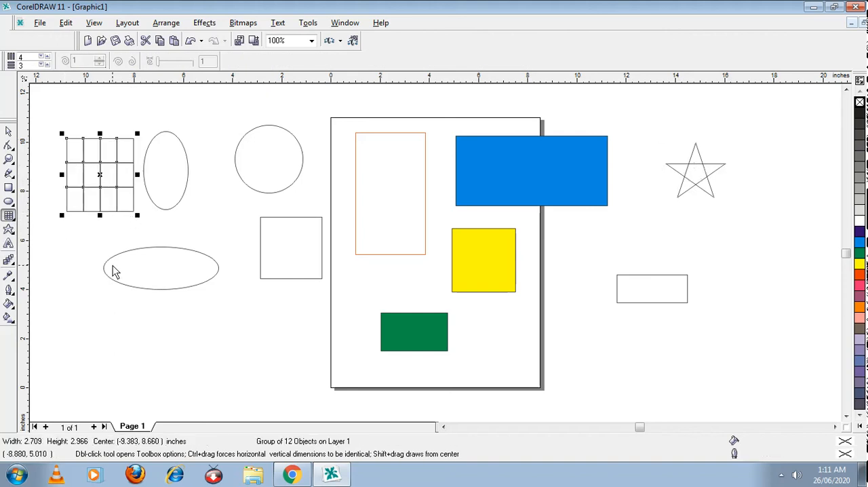
# Step: Draw a symmetrical spiral with 4 revolutions, about 3.3 × 3 in, below the wide ellipse
pyautogui.click(8, 216)
pyautogui.click(61, 222)
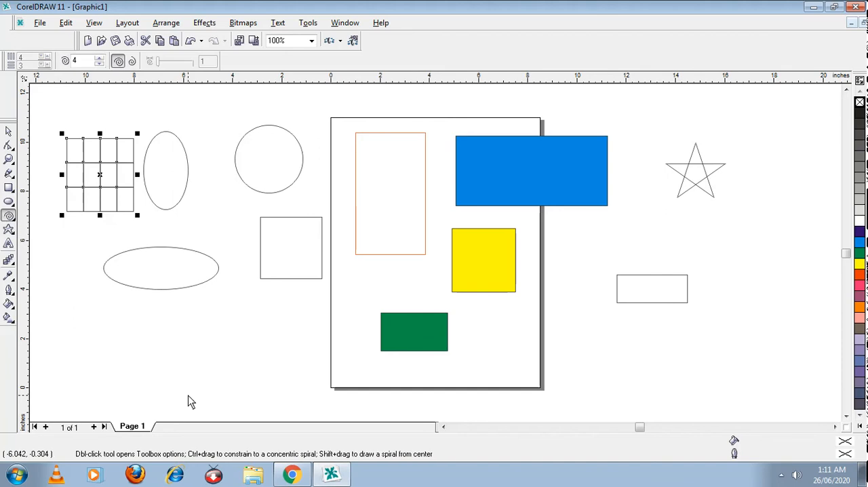
pyautogui.moveTo(181, 314)
pyautogui.mouseDown()
pyautogui.moveTo(201, 322)
pyautogui.moveTo(249, 387)
pyautogui.moveTo(264, 390)
pyautogui.mouseUp()
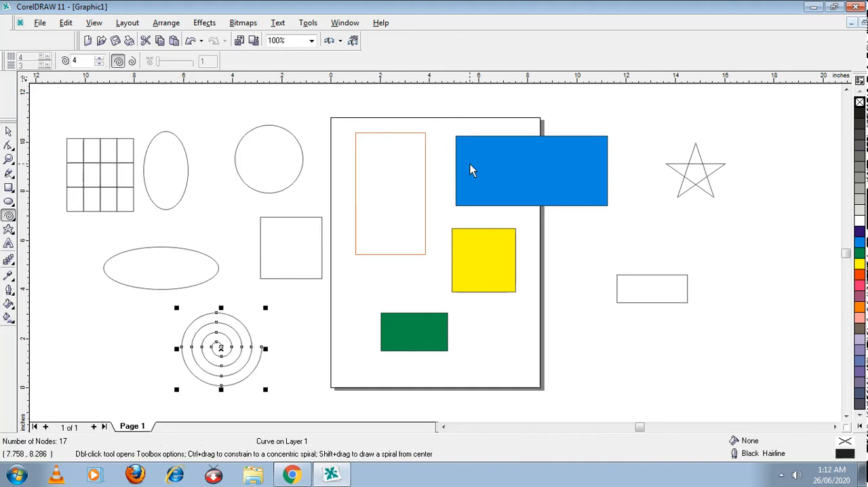
# Step: Draw a trapezoid from the basic perfect shapes, about 1.9 × 1.5 in, to the right of the yellow square
pyautogui.click(9, 232)
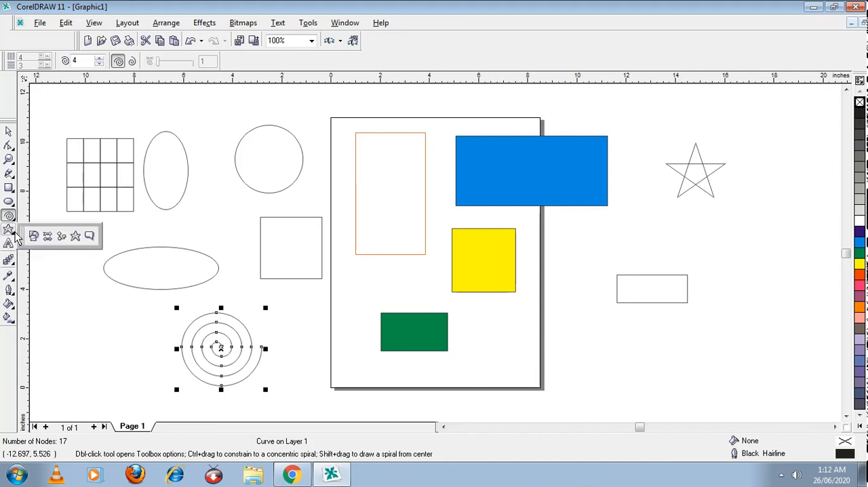
pyautogui.click(13, 233)
pyautogui.click(13, 234)
pyautogui.click(9, 232)
pyautogui.click(9, 232)
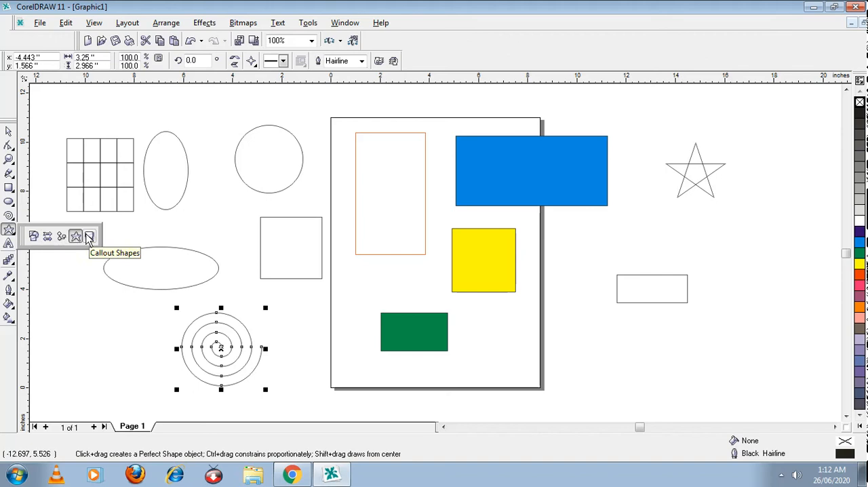
pyautogui.click(34, 238)
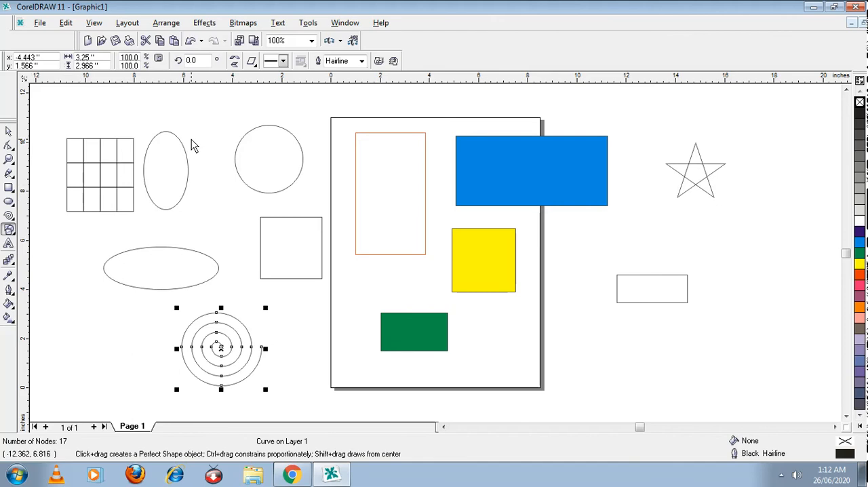
pyautogui.click(251, 62)
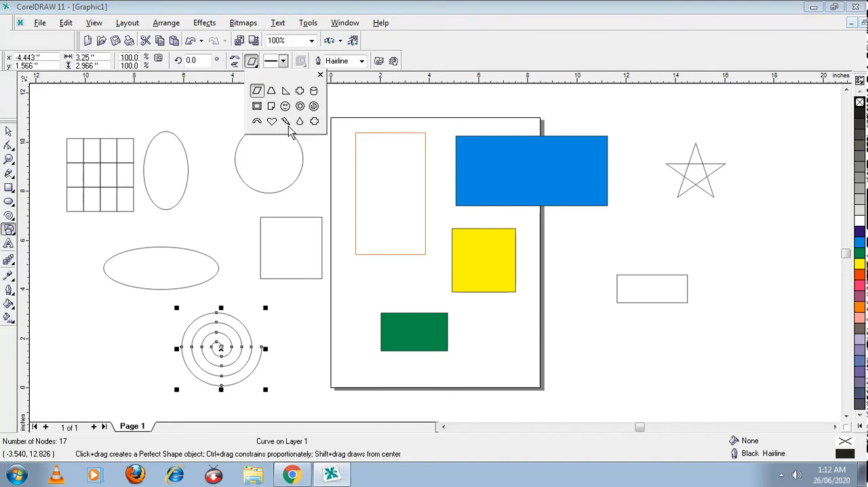
pyautogui.click(271, 92)
pyautogui.moveTo(555, 233); pyautogui.dragTo(608, 278)
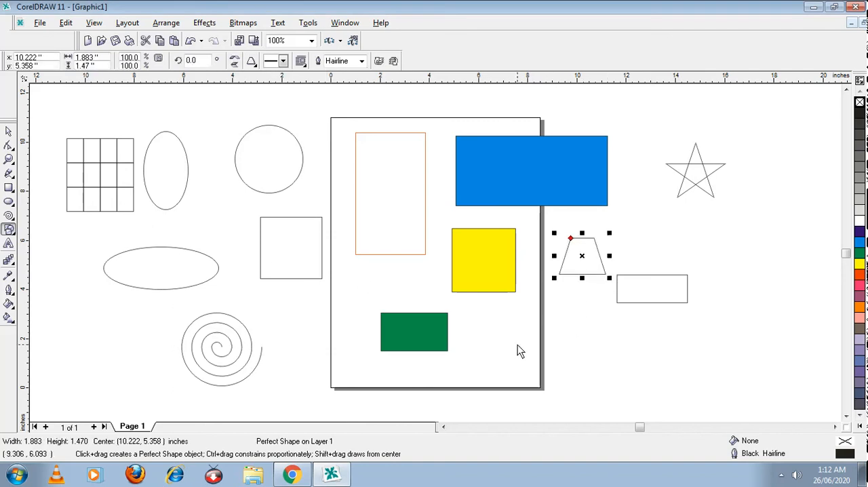
# Step: Draw a smiley face about 3.7 in across below the trapezoid and a half-ring about 2.8 × 1.4 in to the left of the spiral
pyautogui.click(251, 61)
pyautogui.click(284, 105)
pyautogui.moveTo(560, 309); pyautogui.dragTo(659, 408)
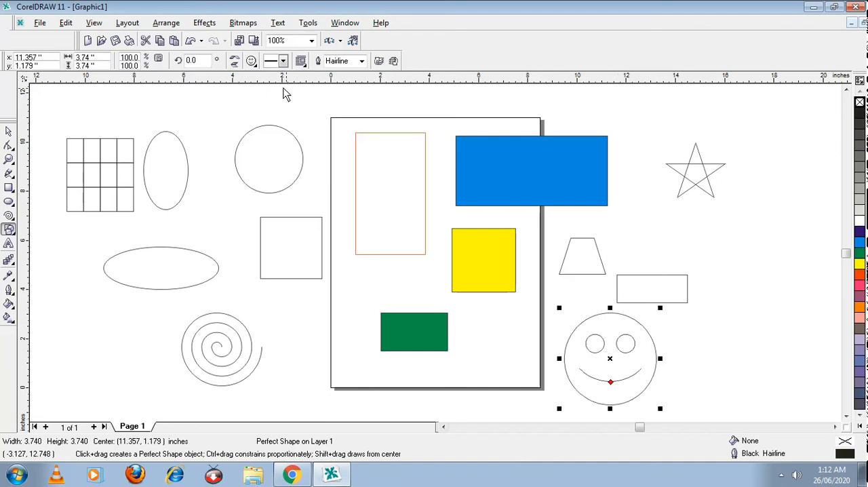
pyautogui.click(251, 61)
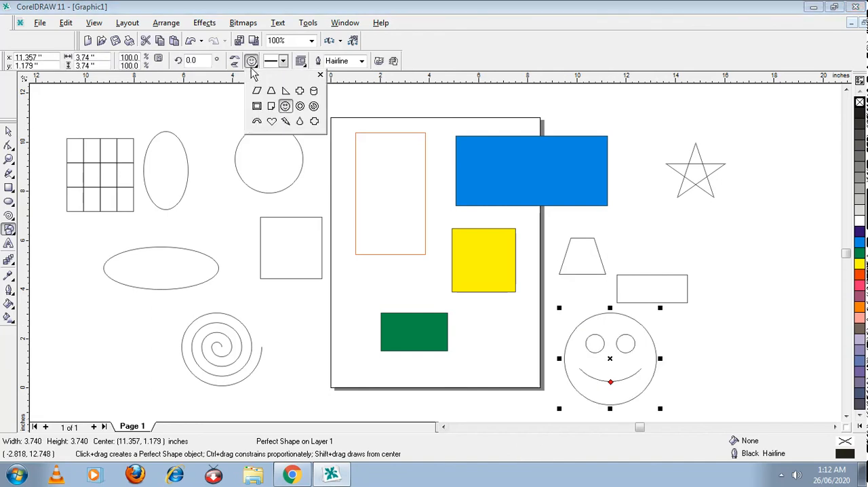
pyautogui.click(257, 121)
pyautogui.moveTo(66, 302); pyautogui.dragTo(142, 338)
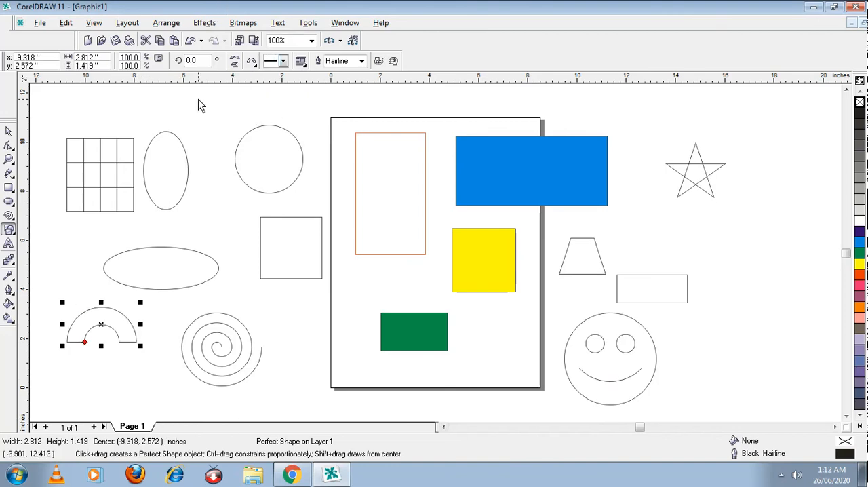
# Step: Draw a notched right-pointing arrow from the arrow shapes, about 2.6 × 1.2 in, above the wide ellipse
pyautogui.click(9, 231)
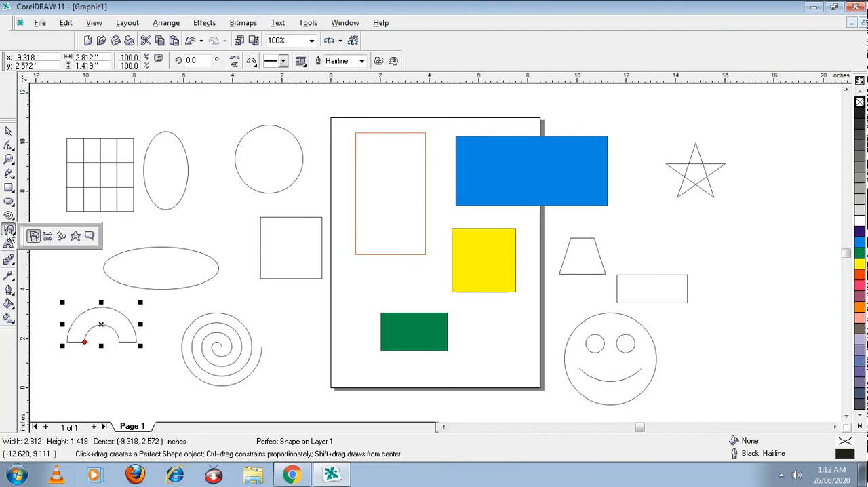
pyautogui.click(47, 236)
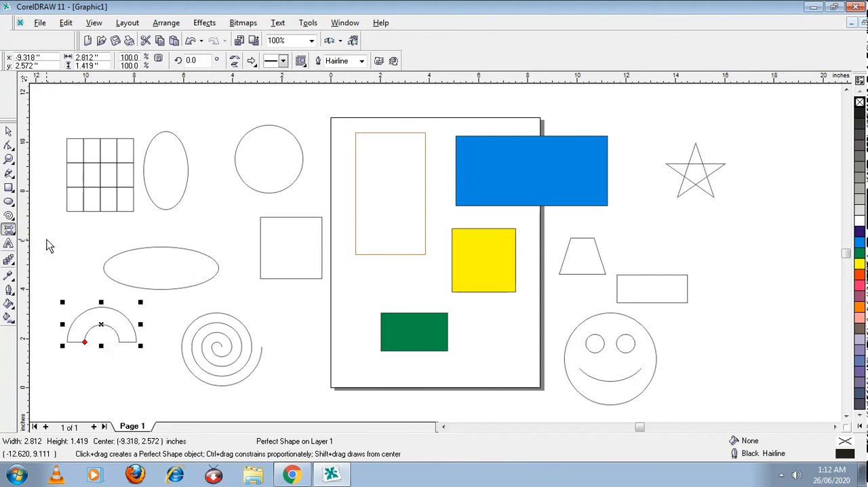
pyautogui.click(252, 62)
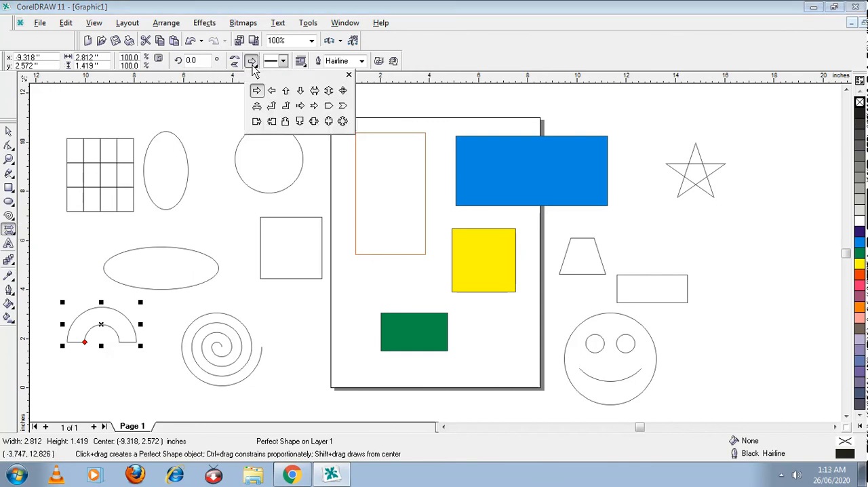
pyautogui.click(309, 109)
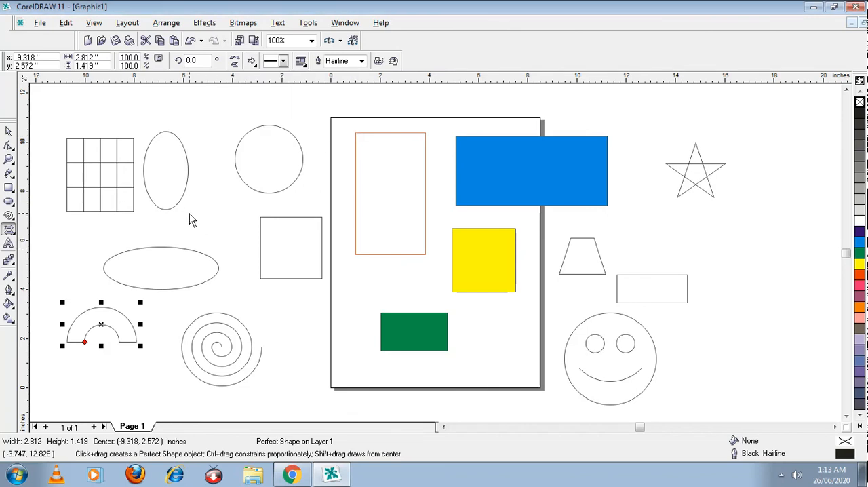
pyautogui.moveTo(177, 209); pyautogui.dragTo(249, 245)
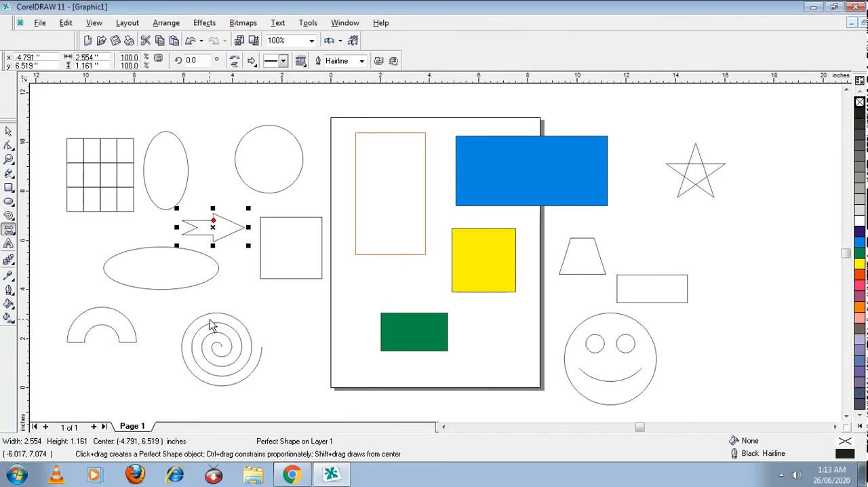
# Step: Draw a wavy flag from the flowchart shapes, about 2.5 × 1.1 in, below the unfilled square and beside the spiral
pyautogui.click(8, 231)
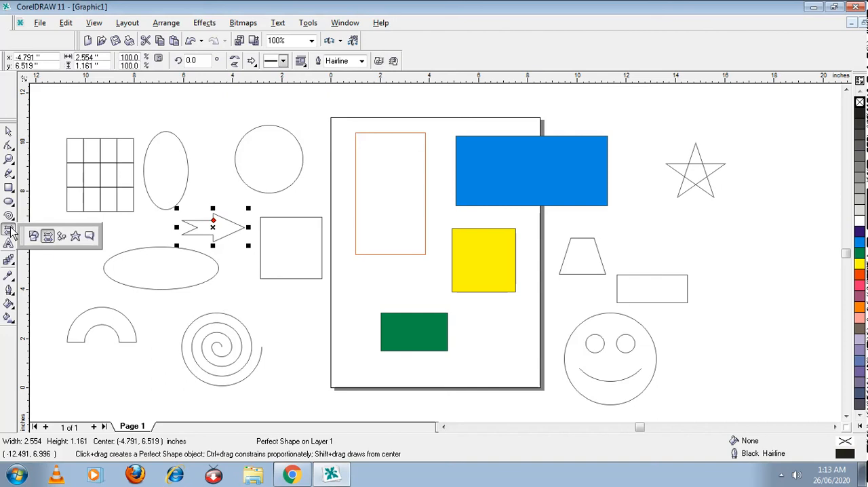
pyautogui.click(62, 237)
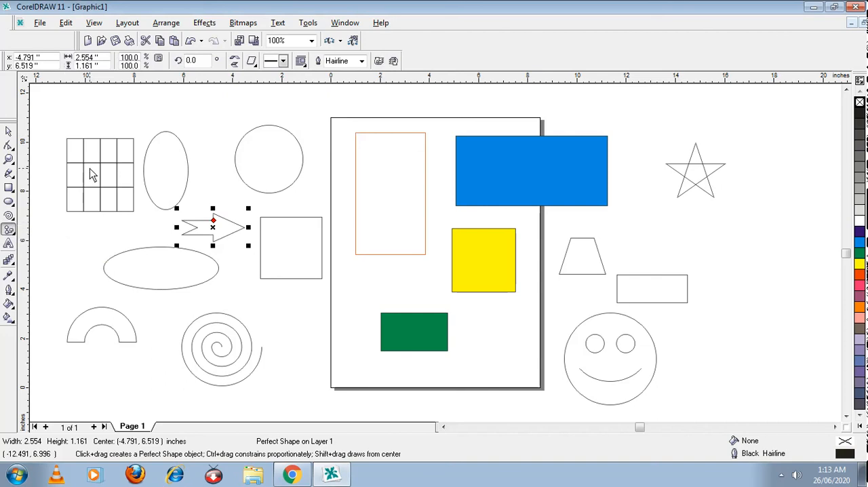
pyautogui.click(251, 60)
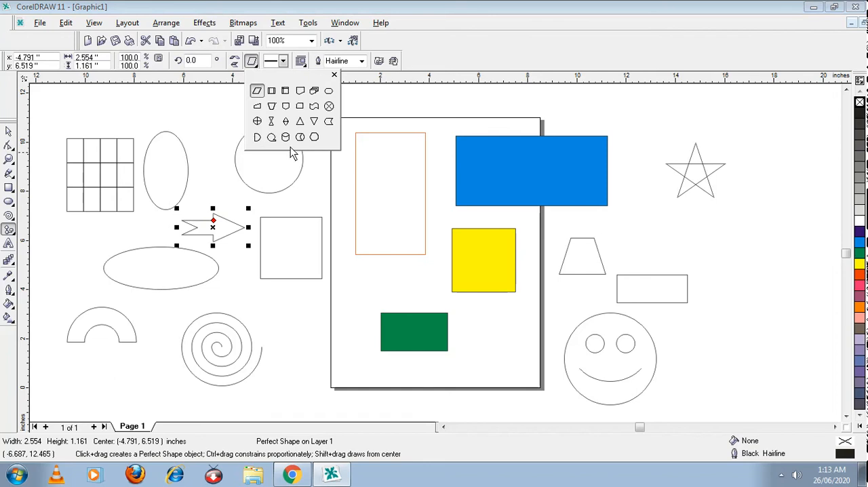
pyautogui.click(314, 105)
pyautogui.moveTo(252, 307); pyautogui.dragTo(316, 334)
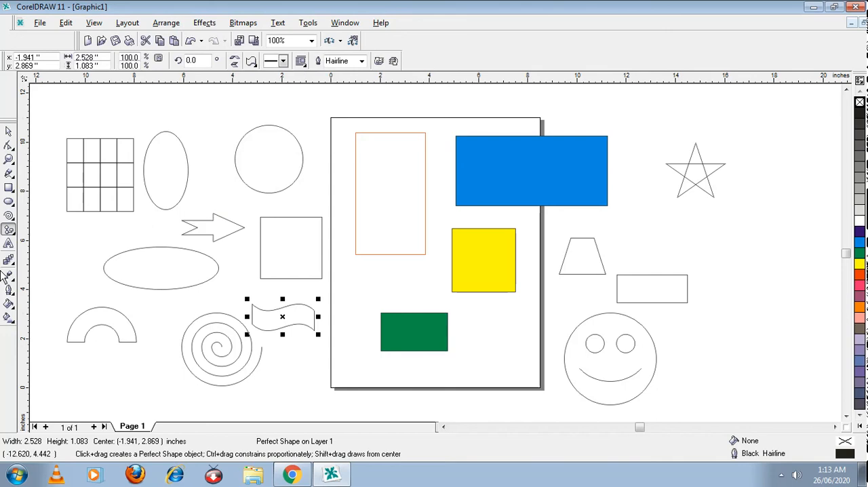
# Step: Draw a many-pointed starburst from the star shapes, about 2.7 × 2.4 in, below the five-pointed star
pyautogui.click(11, 232)
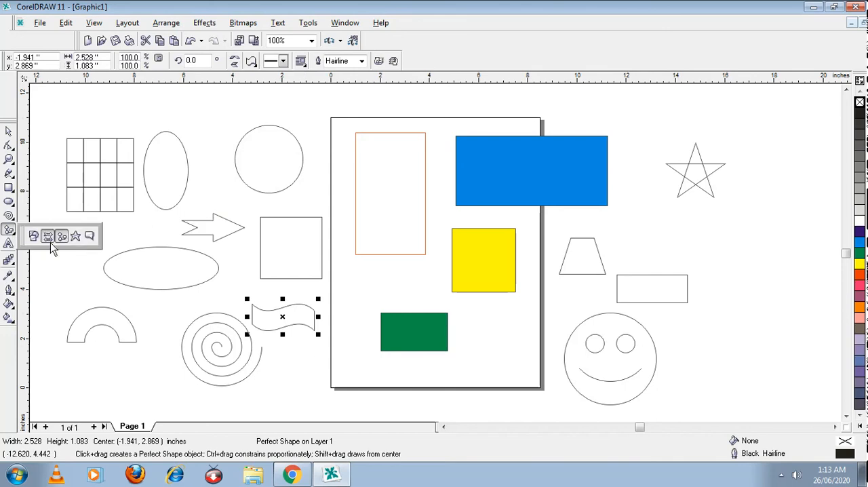
pyautogui.click(75, 238)
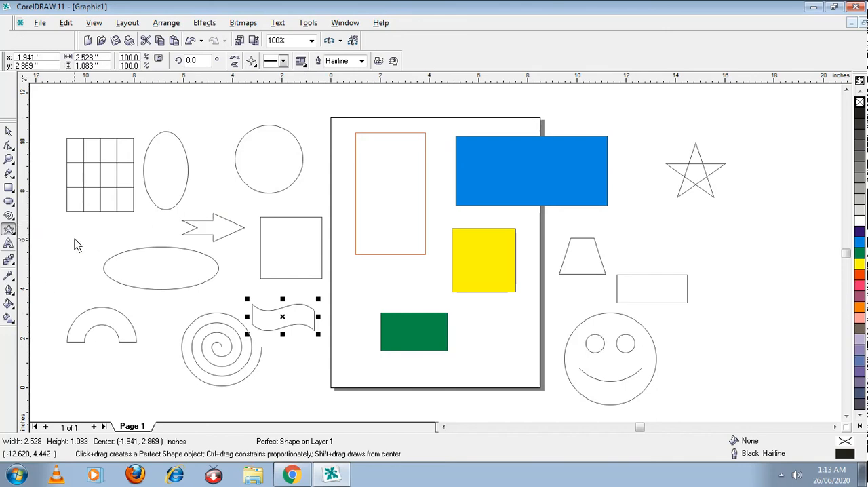
pyautogui.click(251, 61)
pyautogui.moveTo(633, 196); pyautogui.dragTo(709, 264)
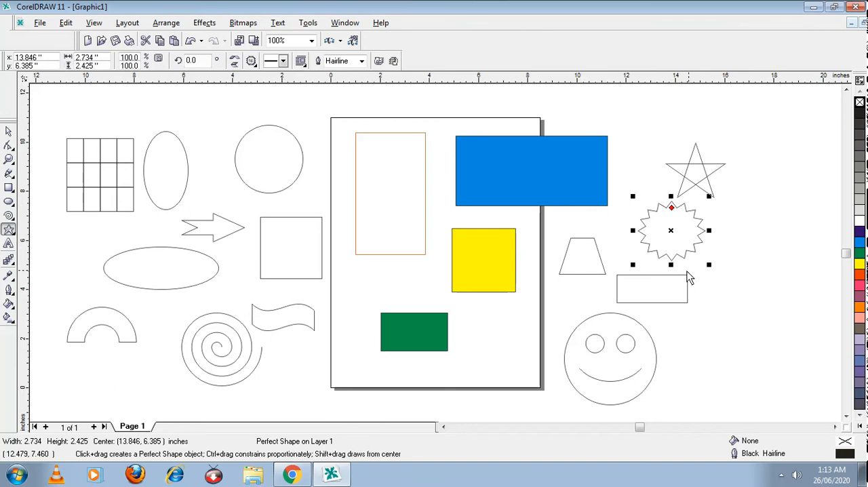
# Step: Draw a cloud thought bubble from the callout shapes, about 5.3 × 2.1 in, to the upper right of the smiley face
pyautogui.click(11, 232)
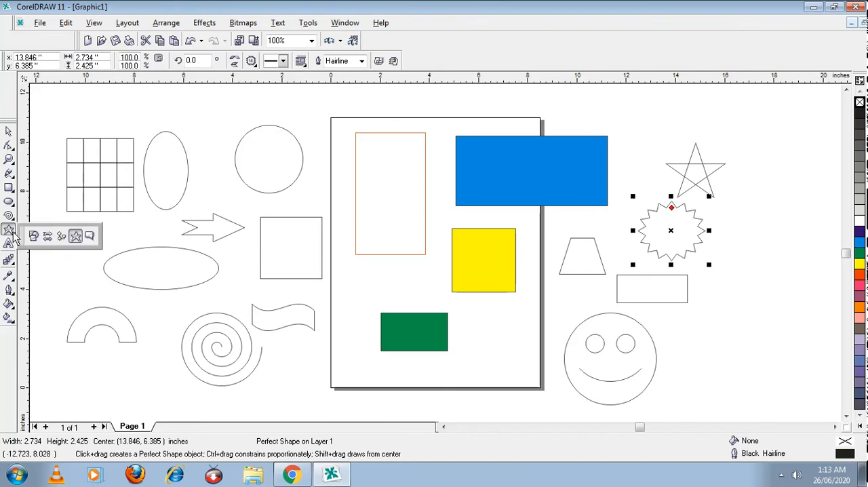
pyautogui.click(93, 236)
pyautogui.click(251, 62)
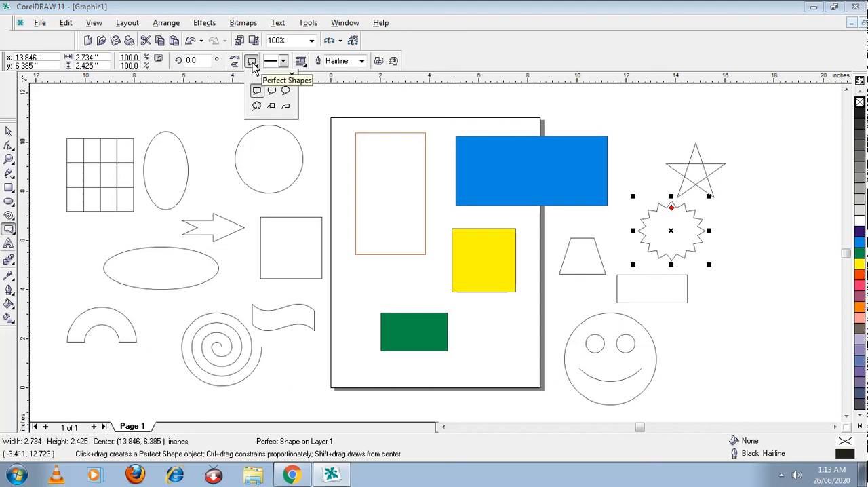
pyautogui.click(256, 107)
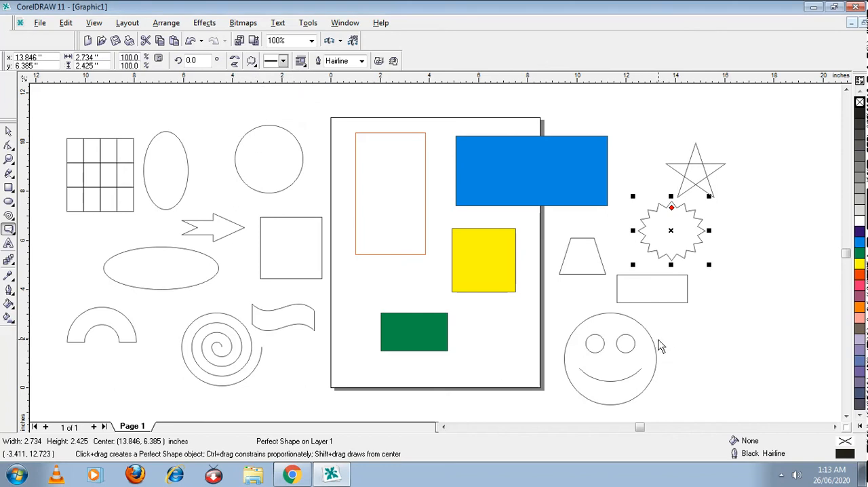
pyautogui.moveTo(661, 342); pyautogui.dragTo(790, 287)
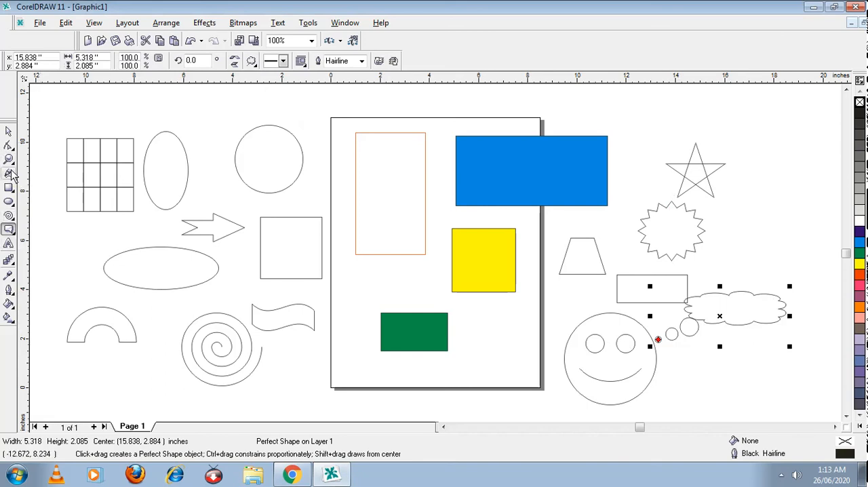
pyautogui.click(10, 231)
pyautogui.click(34, 236)
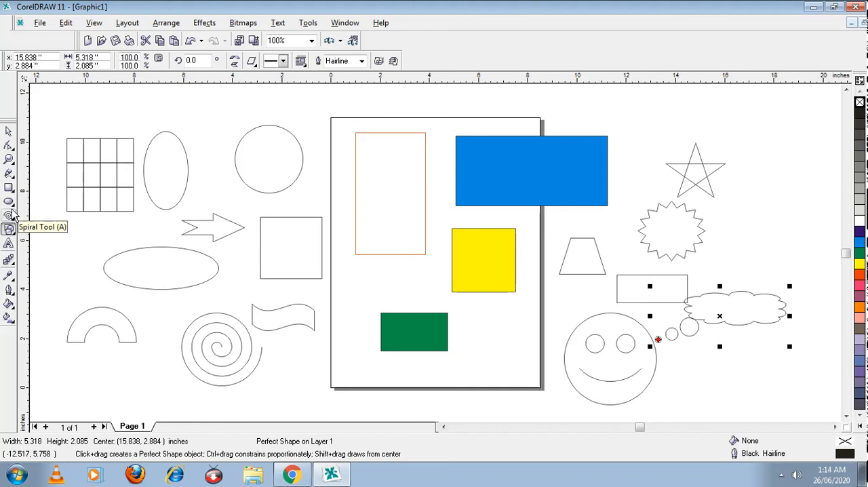
pyautogui.click(8, 217)
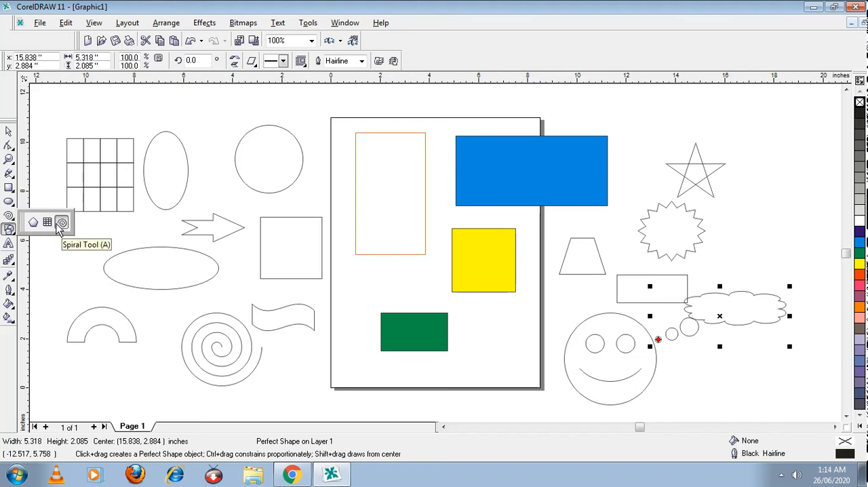
pyautogui.click(61, 224)
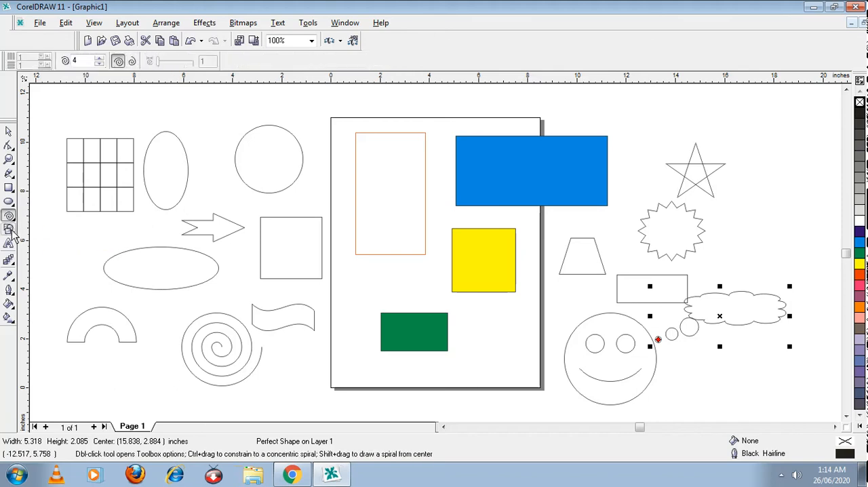
pyautogui.click(9, 230)
pyautogui.click(10, 231)
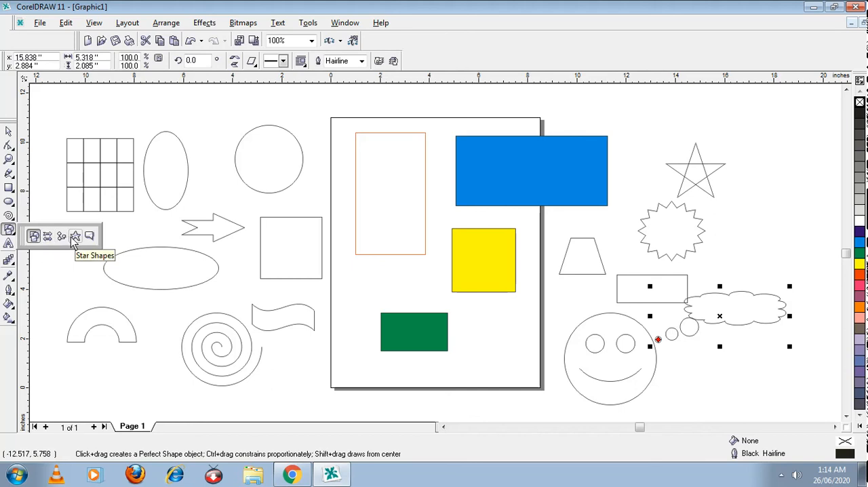
pyautogui.click(13, 231)
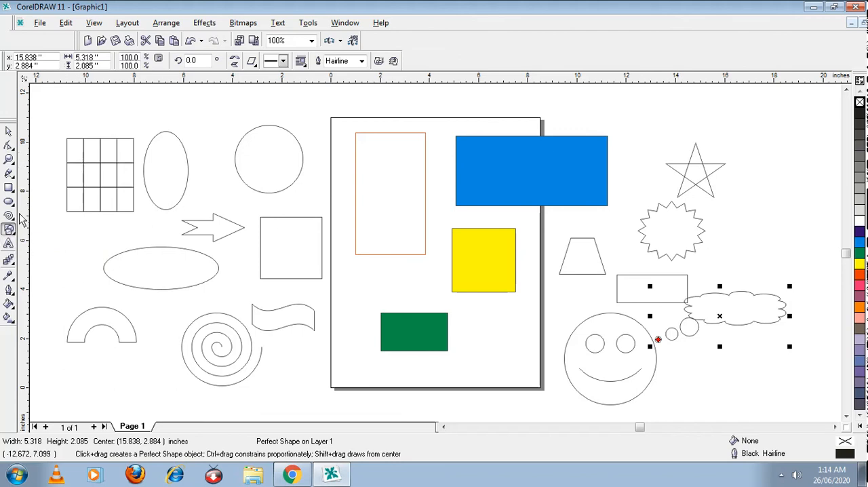
# Step: Fill the wide ellipse with orange and the smiley face with yellow
pyautogui.press('space')
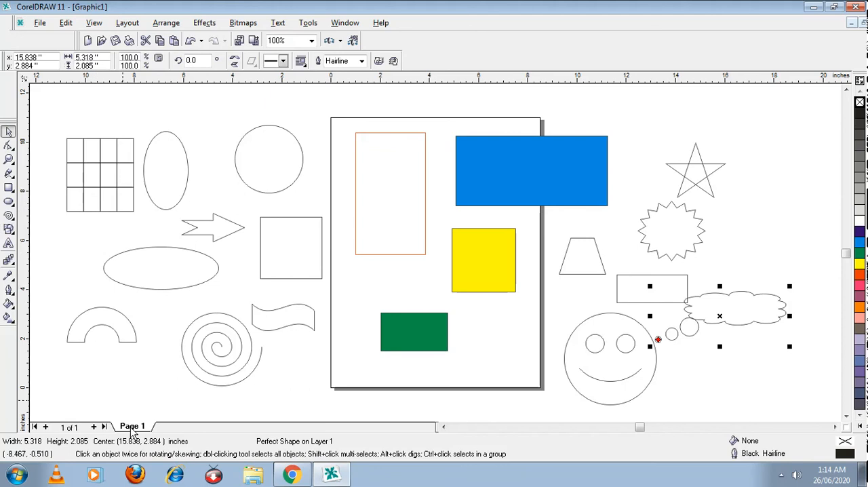
pyautogui.click(186, 285)
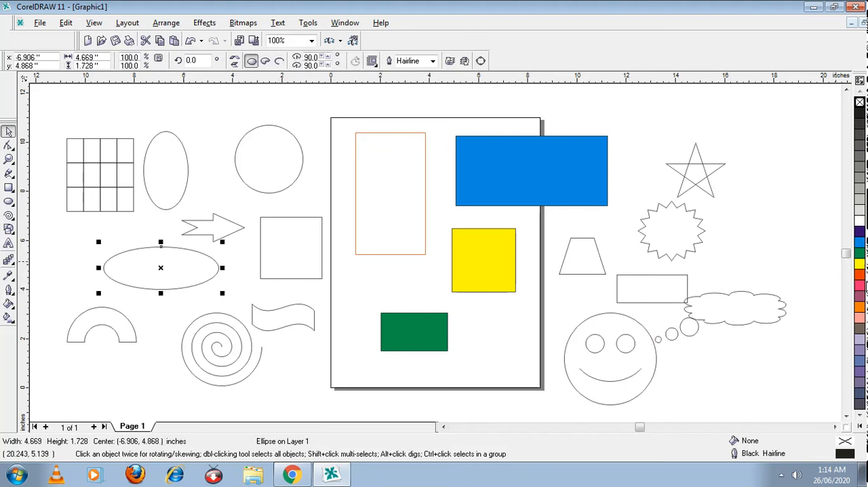
pyautogui.click(860, 307)
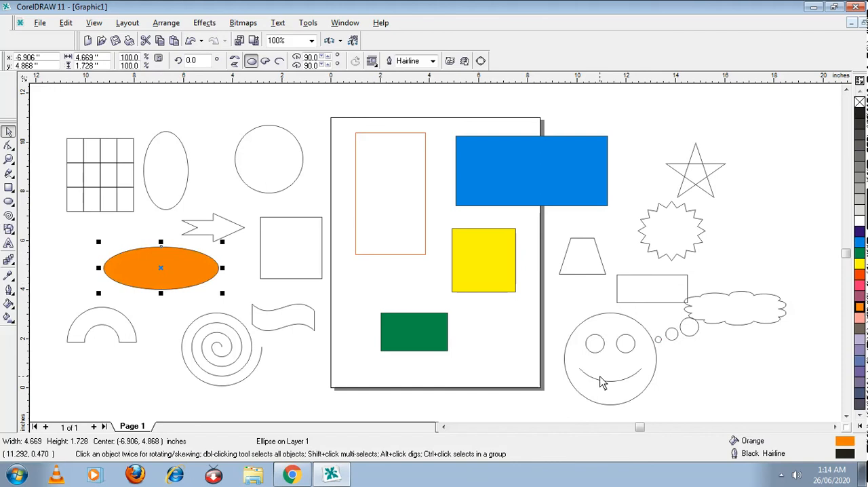
pyautogui.click(615, 404)
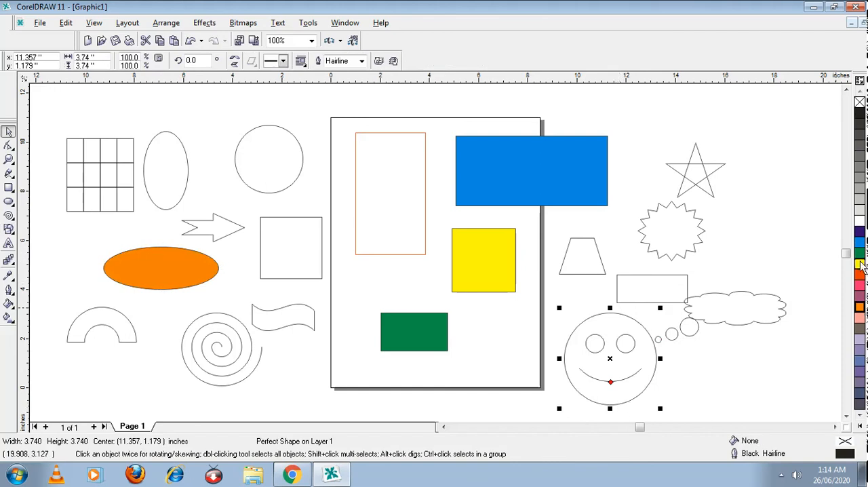
pyautogui.click(860, 264)
# Step: Fill the wavy flag shape with Light Yellow from the expanded colour palette
pyautogui.click(254, 318)
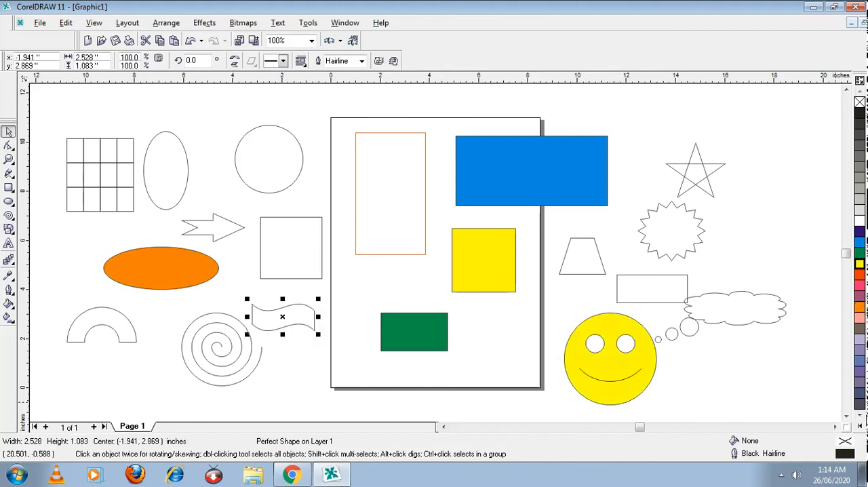
pyautogui.click(860, 426)
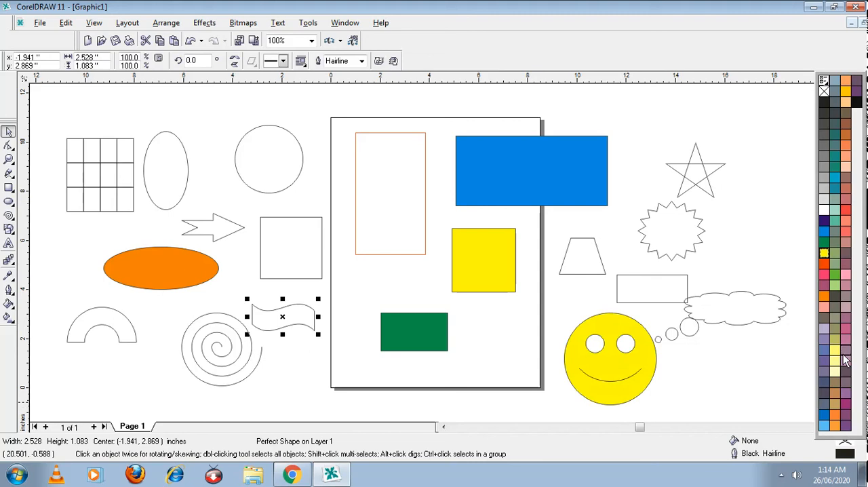
pyautogui.click(836, 351)
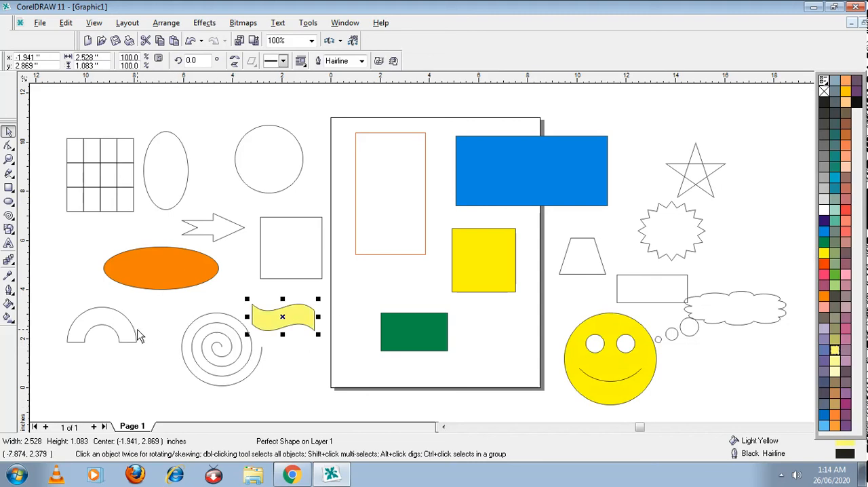
# Step: Give the spiral a Chartreuse fill and a Turquoise outline
pyautogui.click(215, 358)
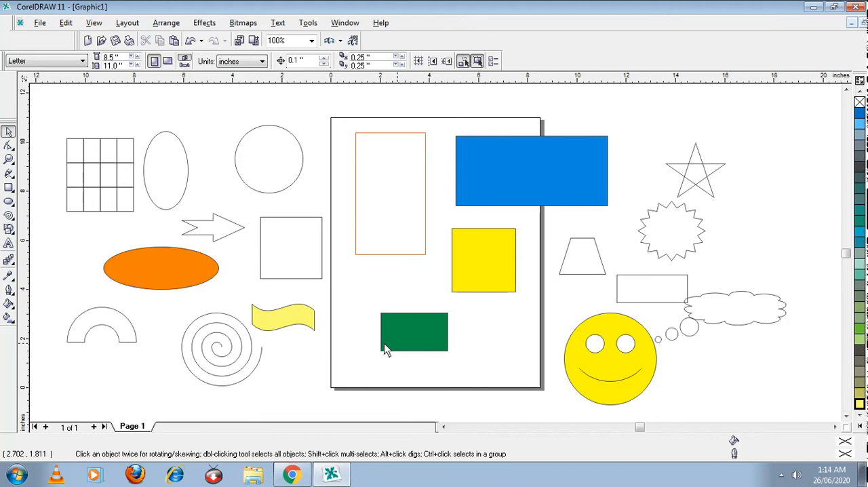
pyautogui.click(213, 364)
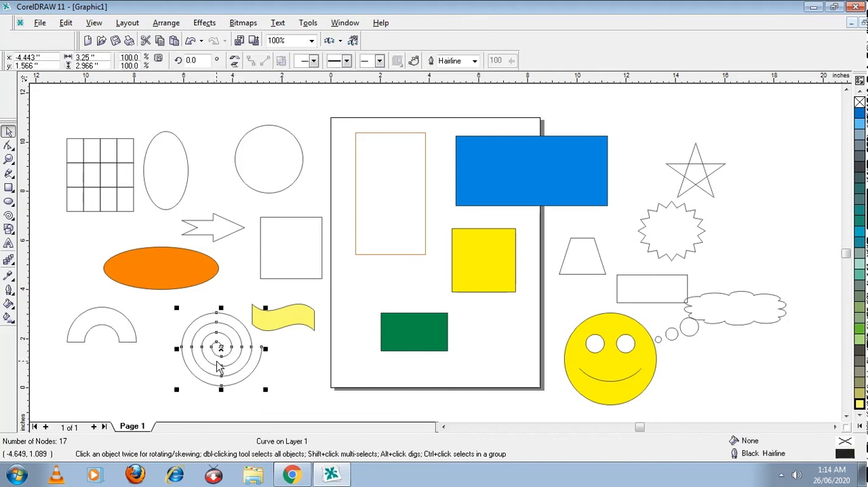
pyautogui.click(857, 335)
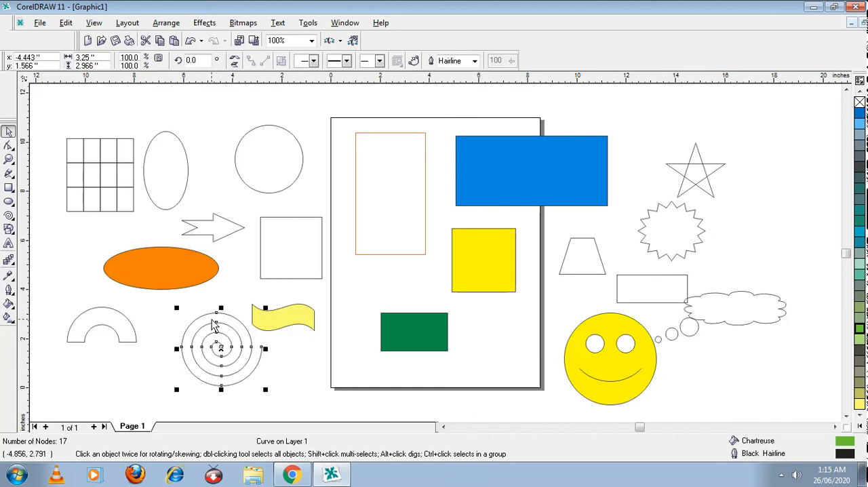
pyautogui.click(861, 426)
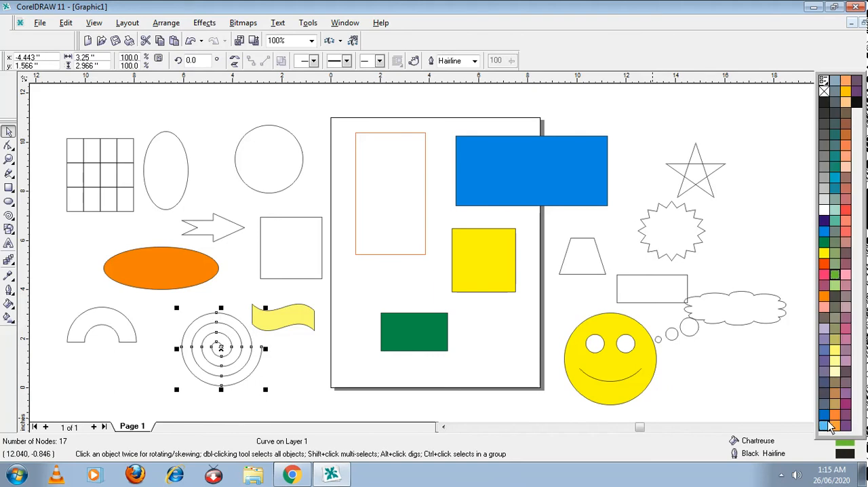
pyautogui.rightClick(834, 181)
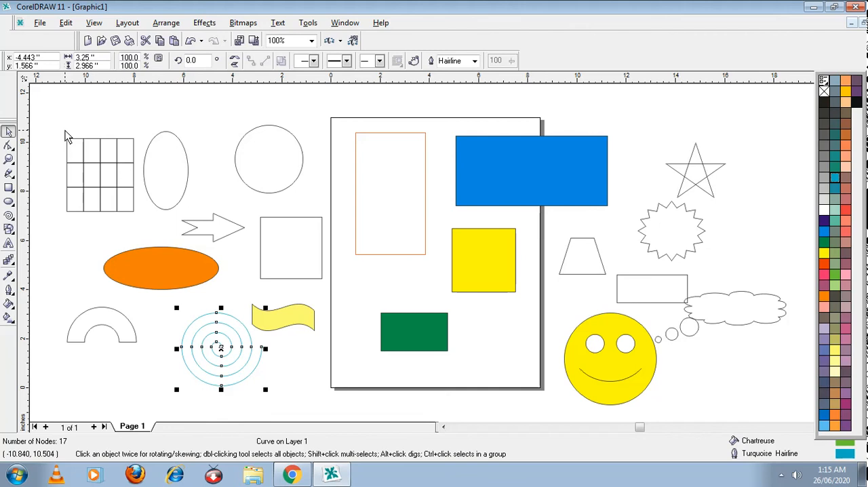
# Step: Switch to the Shape tool to examine the spiral's nodes
pyautogui.click(13, 135)
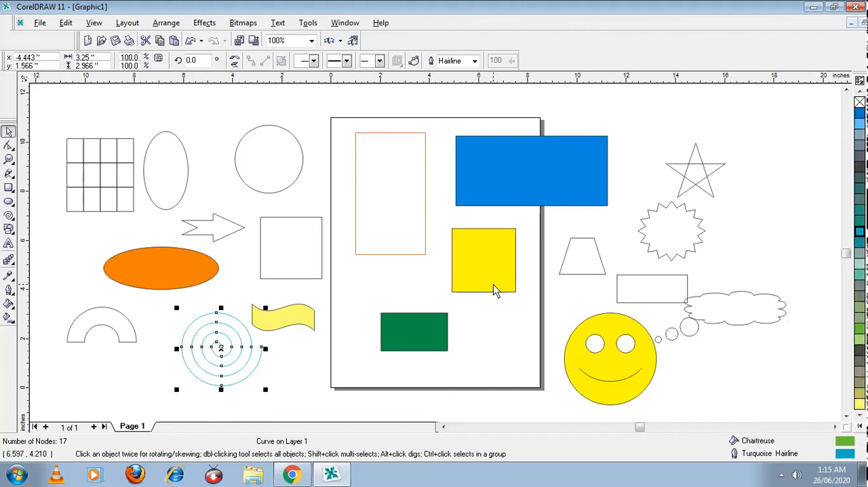
pyautogui.press('F10')
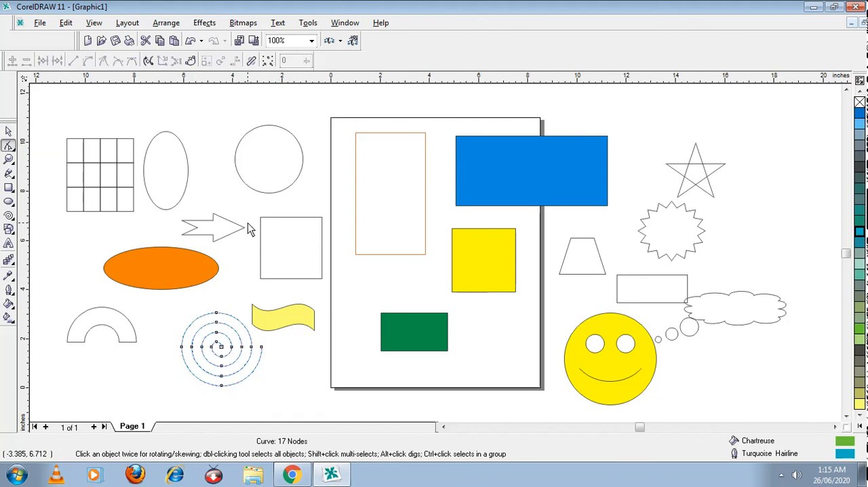
pyautogui.click(230, 228)
# Step: Select all the drawn objects on and around the page with a selection marquee
pyautogui.hotkey('ctrl', 'a')
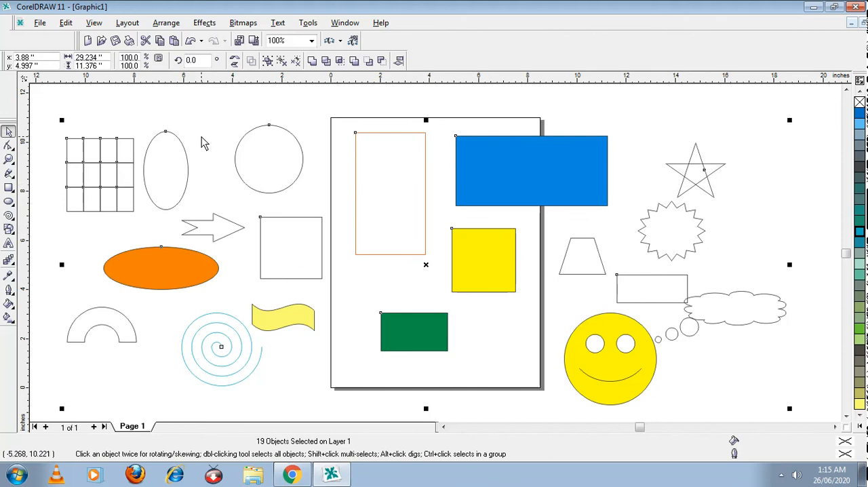
pyautogui.click(115, 121)
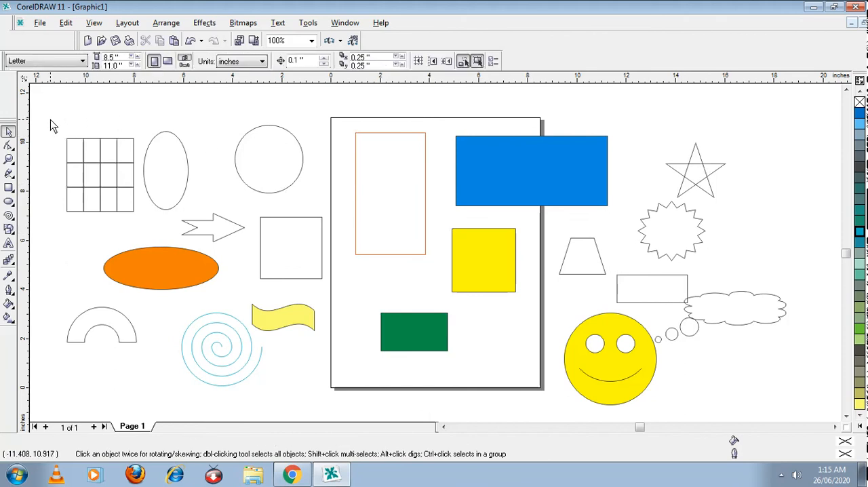
pyautogui.moveTo(48, 100); pyautogui.dragTo(773, 379)
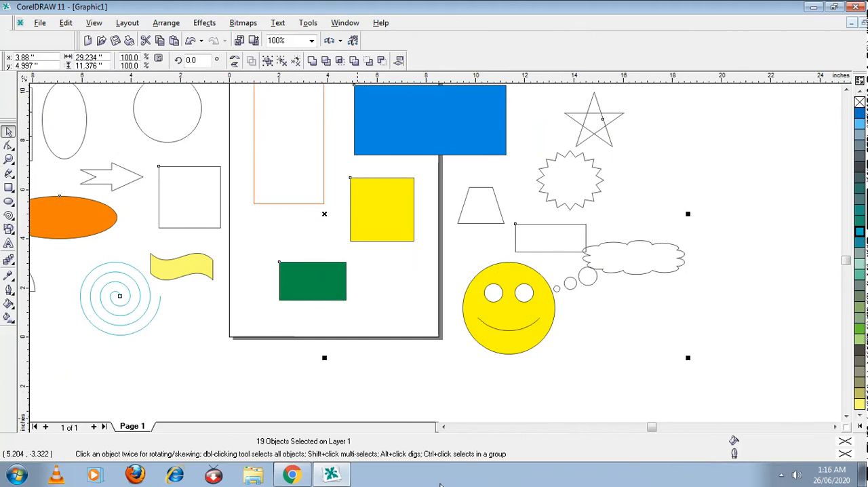
pyautogui.click(442, 426)
pyautogui.click(443, 427)
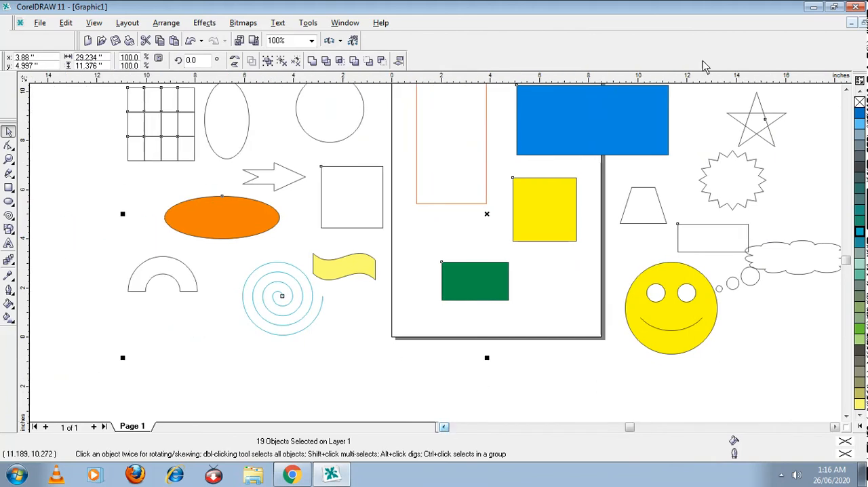
# Step: Delete all the selected objects on and around the page
pyautogui.click(846, 89)
pyautogui.click(847, 89)
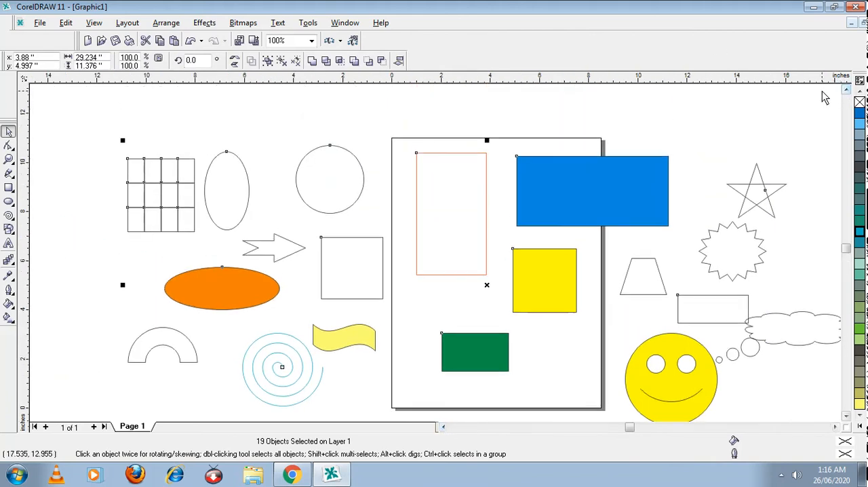
pyautogui.press('Delete')
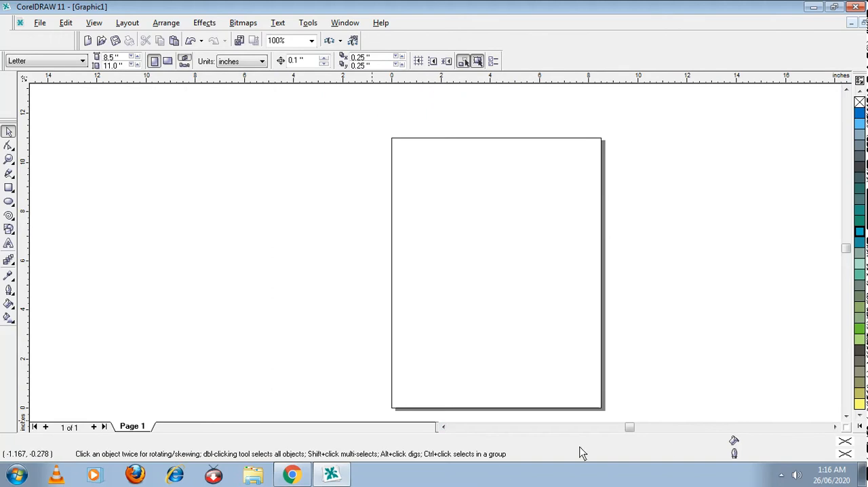
# Step: Draw a smiley face basic shape about 3.2 inches wide in the upper part of the page
pyautogui.click(846, 415)
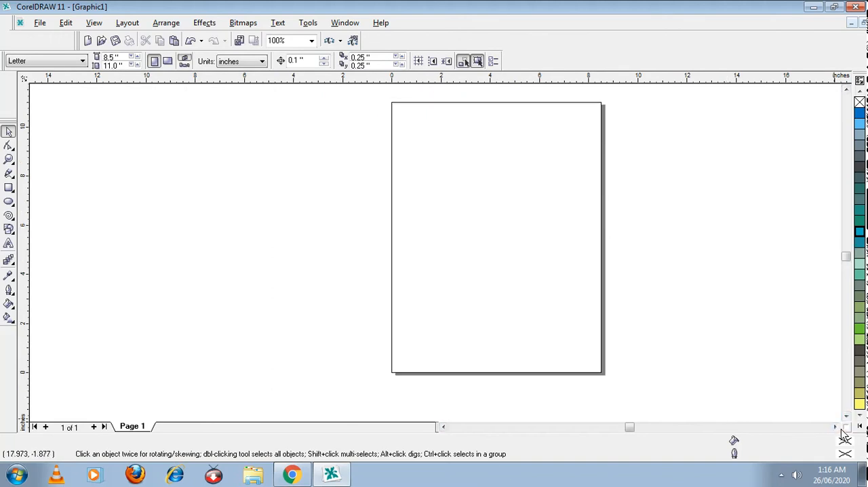
pyautogui.click(836, 427)
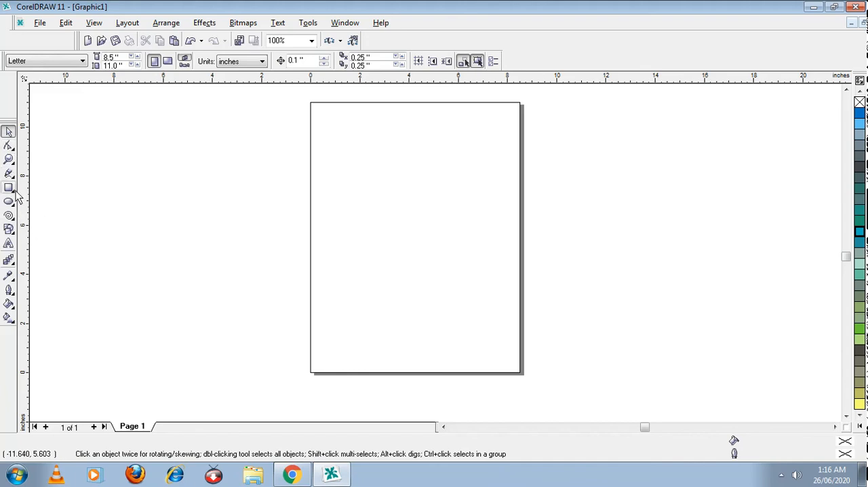
pyautogui.click(12, 232)
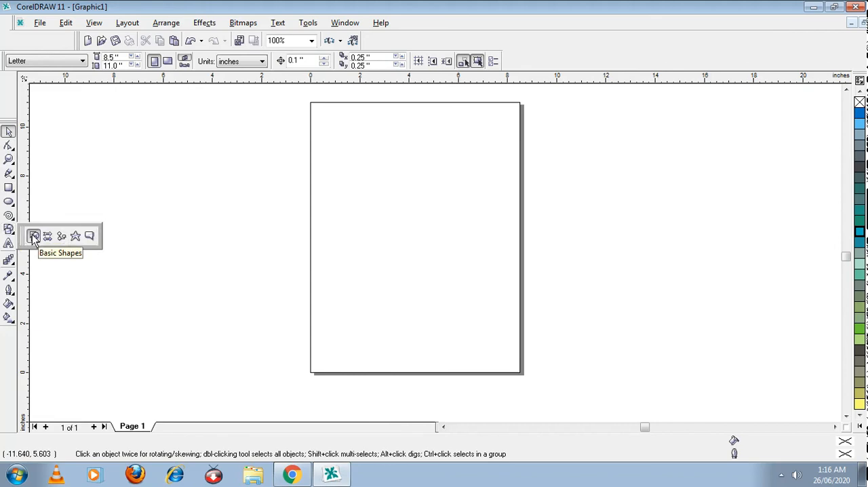
pyautogui.click(34, 236)
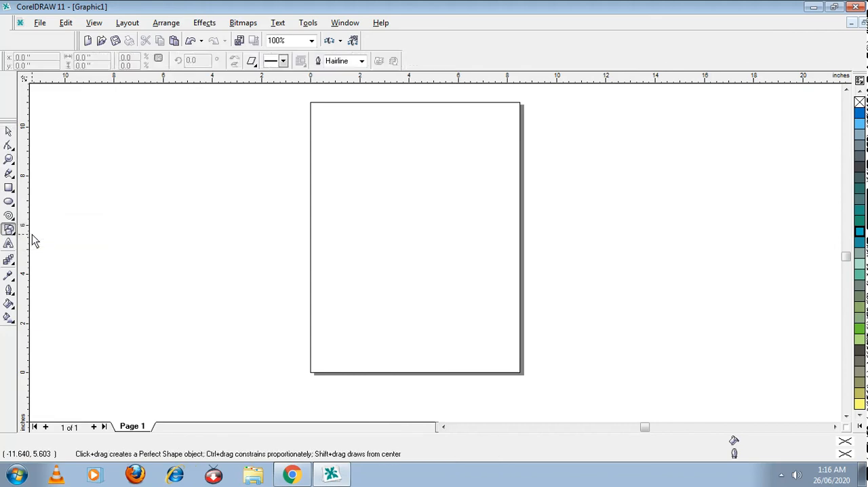
pyautogui.click(254, 63)
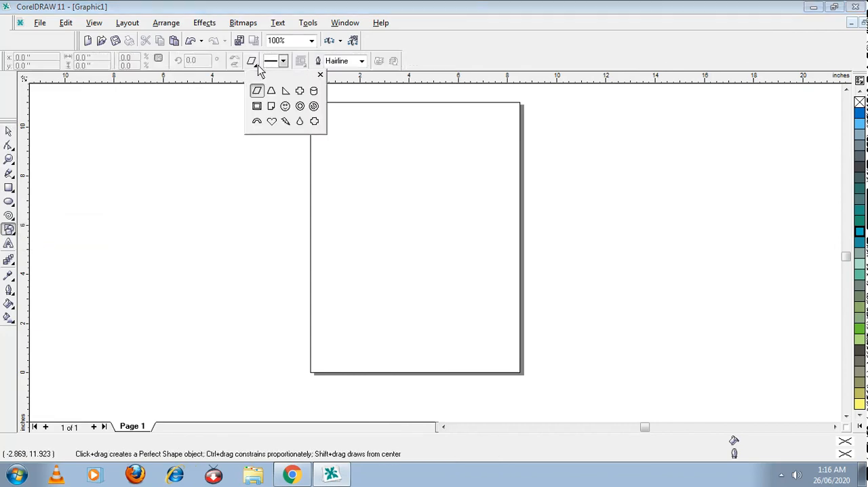
pyautogui.click(285, 107)
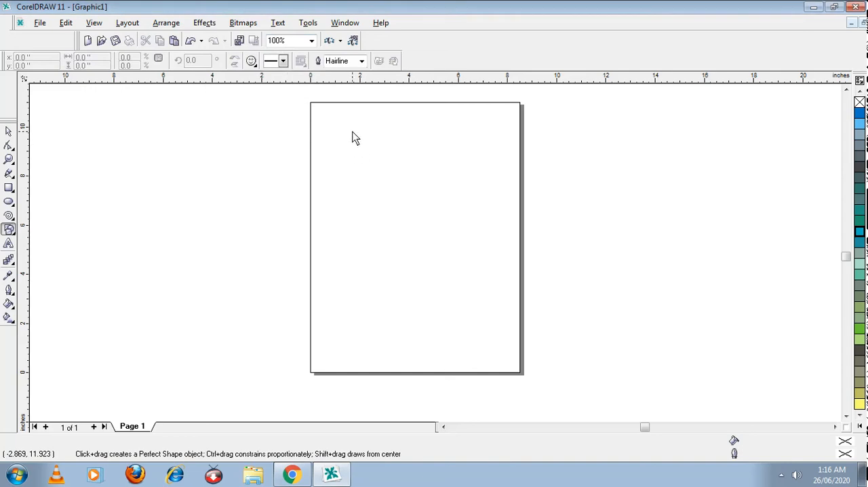
pyautogui.moveTo(360, 133)
pyautogui.mouseDown()
pyautogui.moveTo(449, 228)
pyautogui.moveTo(435, 217)
pyautogui.mouseUp()
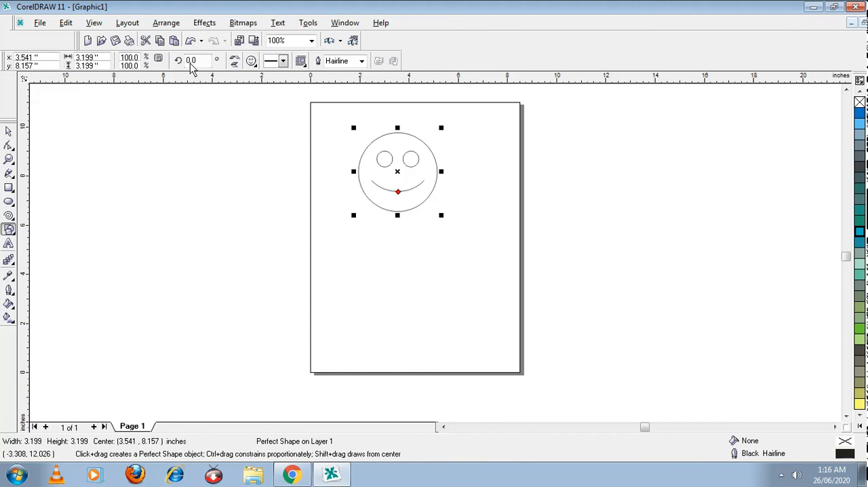
# Step: Try a Yellow fill on the smiley face, and settle on Pale Yellow instead
pyautogui.click(9, 131)
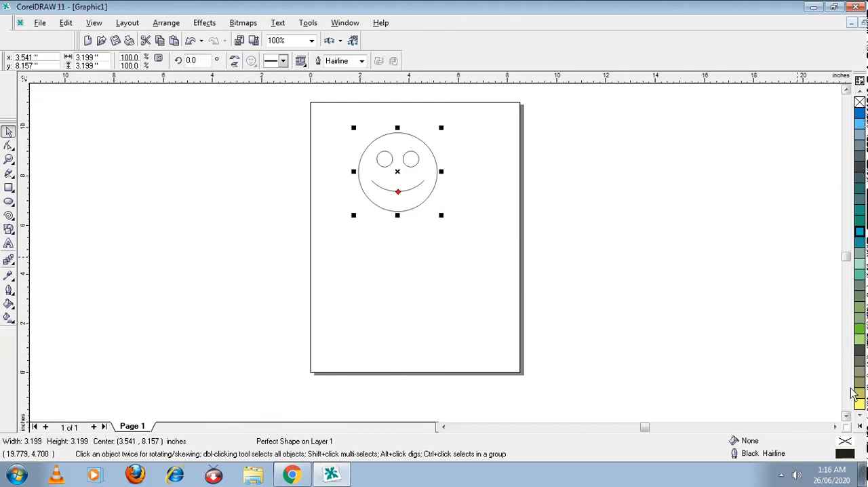
pyautogui.click(857, 427)
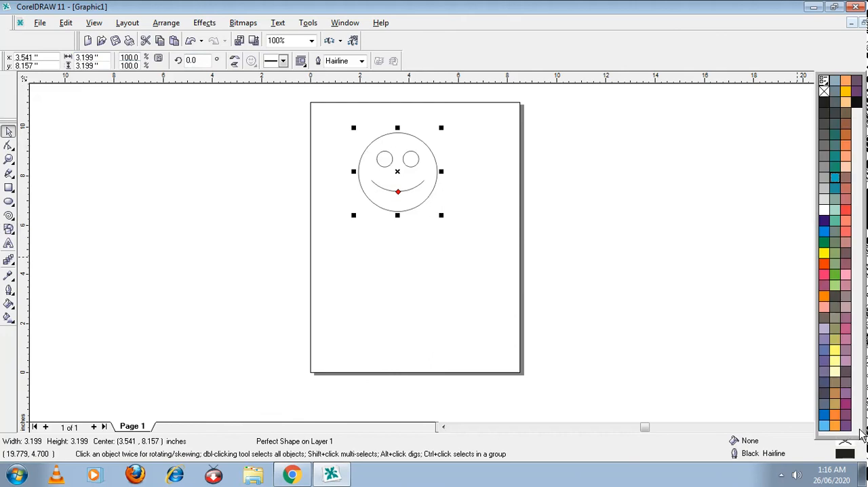
pyautogui.click(824, 253)
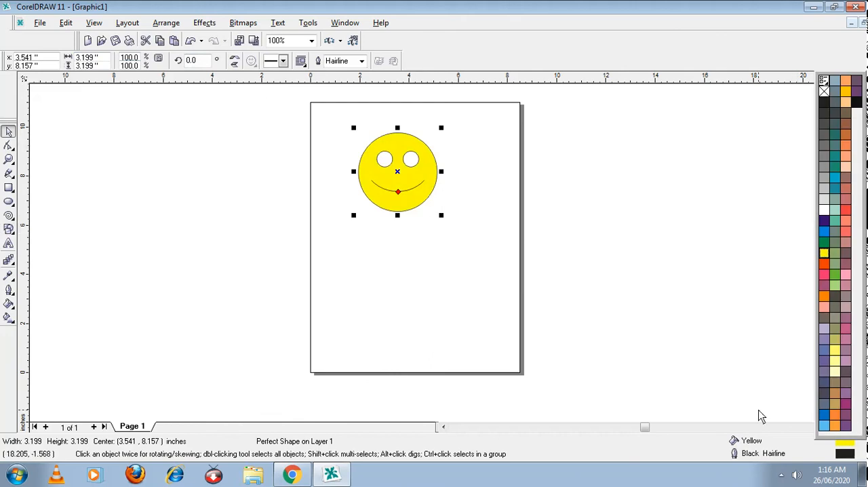
pyautogui.click(835, 372)
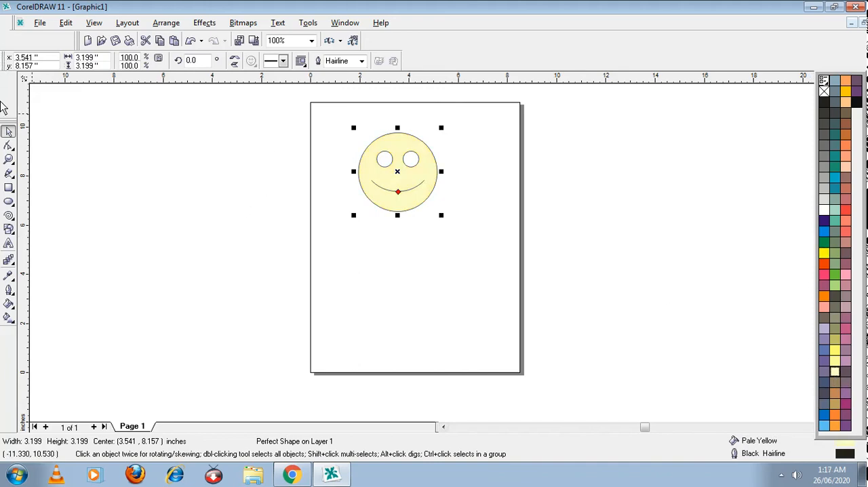
# Step: Draw a circle about 5 inches in diameter below the smiley face as the figure's body
pyautogui.click(9, 203)
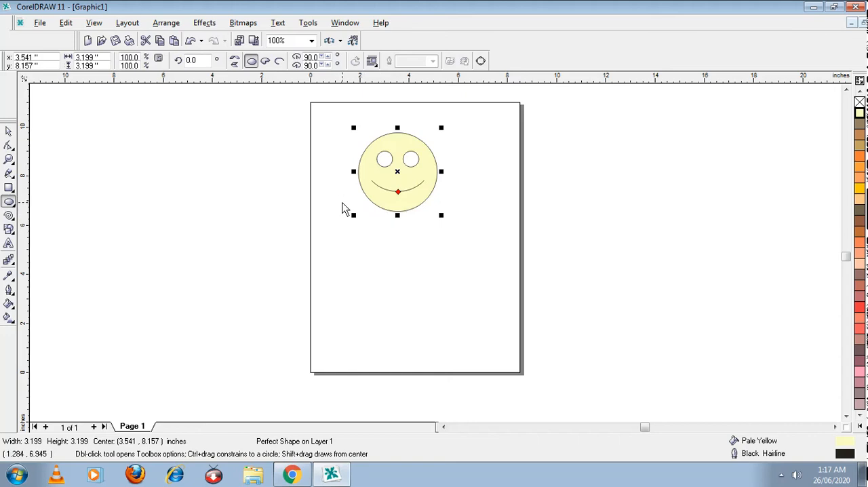
pyautogui.moveTo(343, 207); pyautogui.dragTo(465, 315)
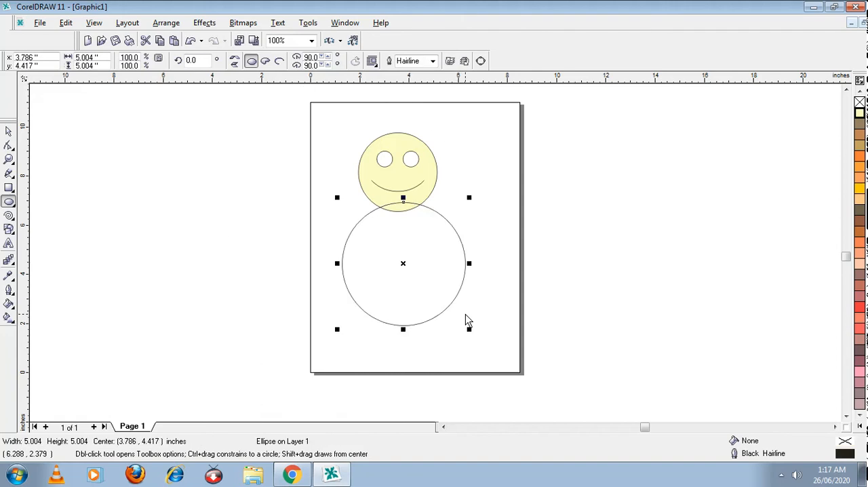
# Step: Move the body circle down to touch the face's lower edge and enlarge it proportionally to about 6.35 inches
pyautogui.click(7, 132)
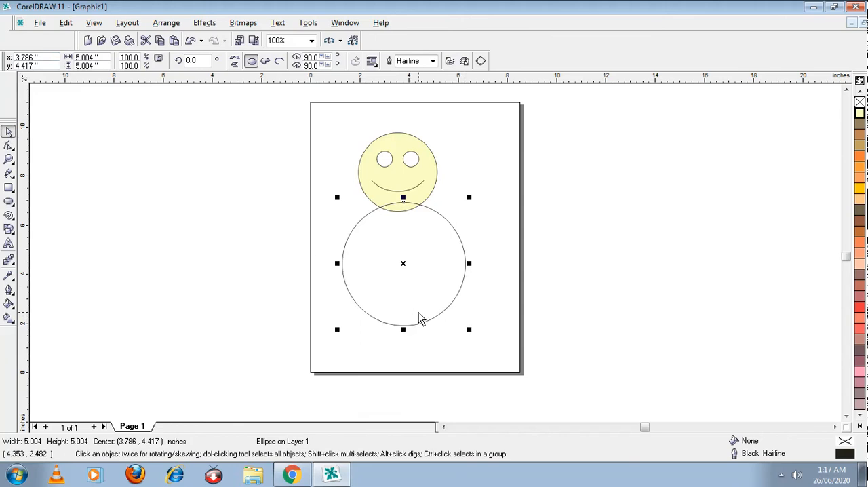
pyautogui.moveTo(428, 324); pyautogui.dragTo(425, 333)
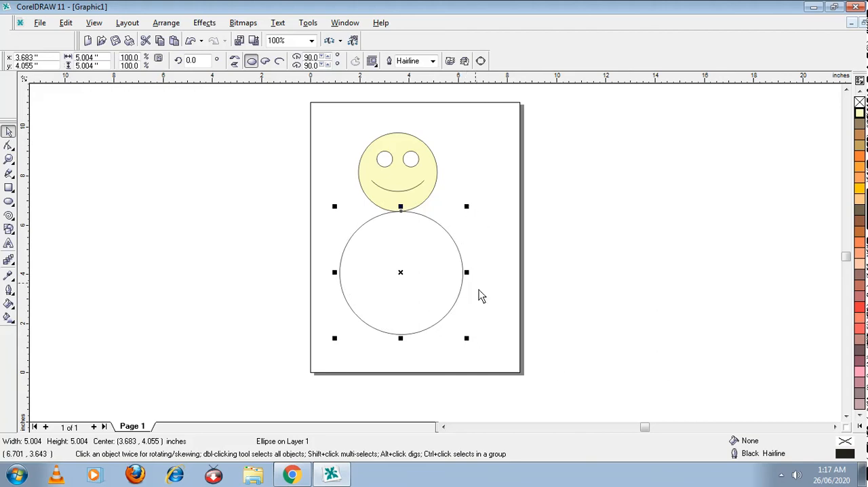
pyautogui.moveTo(467, 340); pyautogui.dragTo(533, 310)
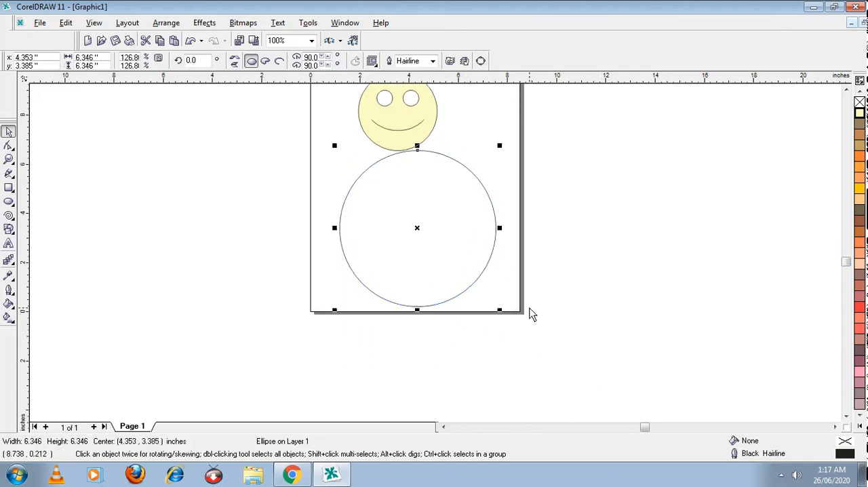
pyautogui.moveTo(502, 229)
pyautogui.mouseDown()
pyautogui.moveTo(443, 234)
pyautogui.moveTo(495, 232)
pyautogui.mouseUp()
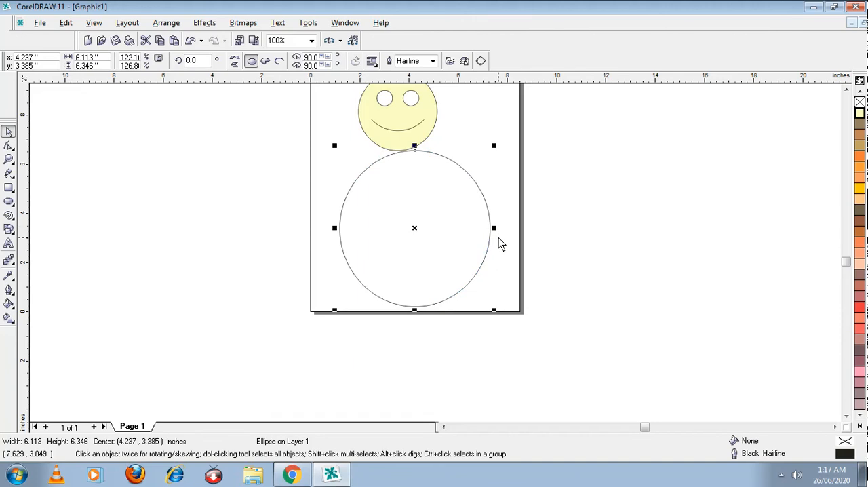
pyautogui.hotkey('ctrl', 'z')
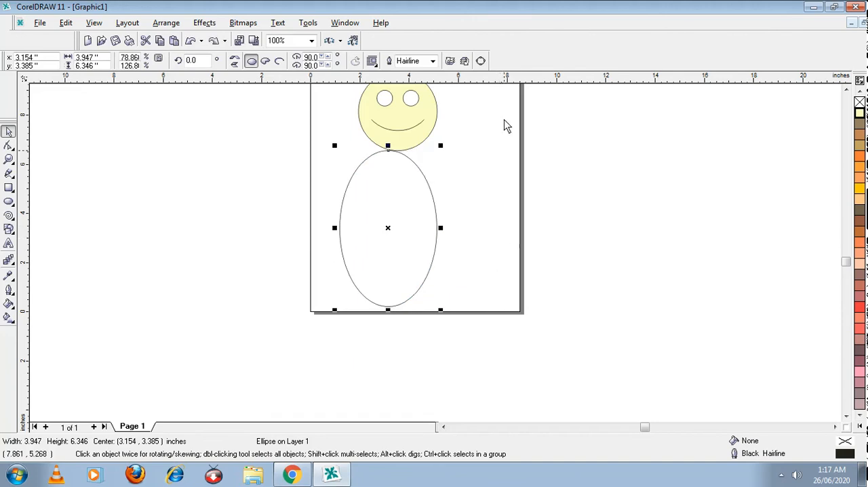
pyautogui.click(191, 41)
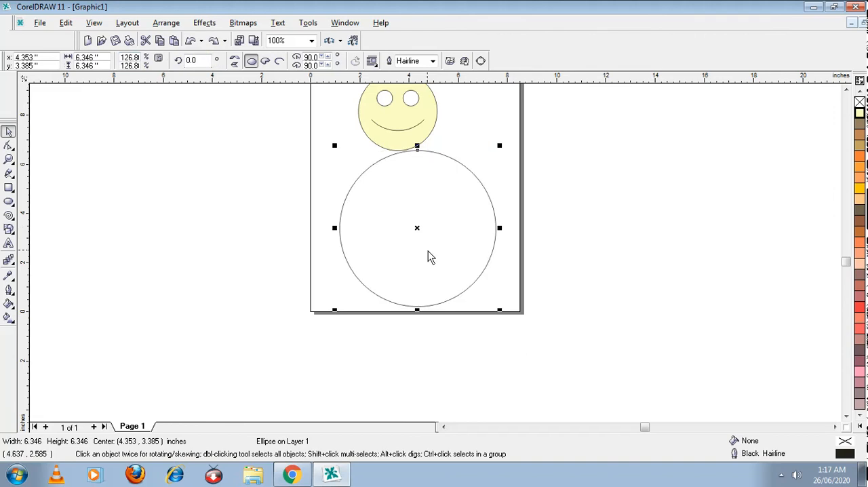
# Step: Centre the body circle beneath the smiley face and fill it with the same Pale Yellow
pyautogui.moveTo(386, 194); pyautogui.dragTo(361, 191)
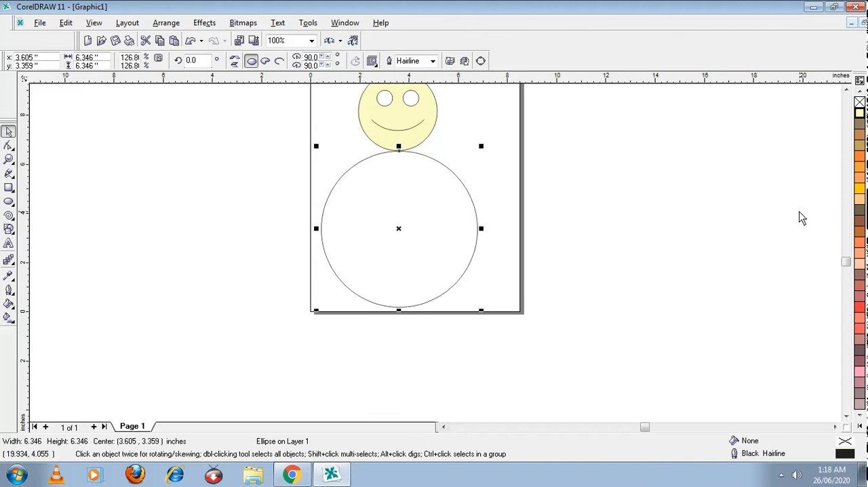
pyautogui.click(859, 91)
pyautogui.click(858, 94)
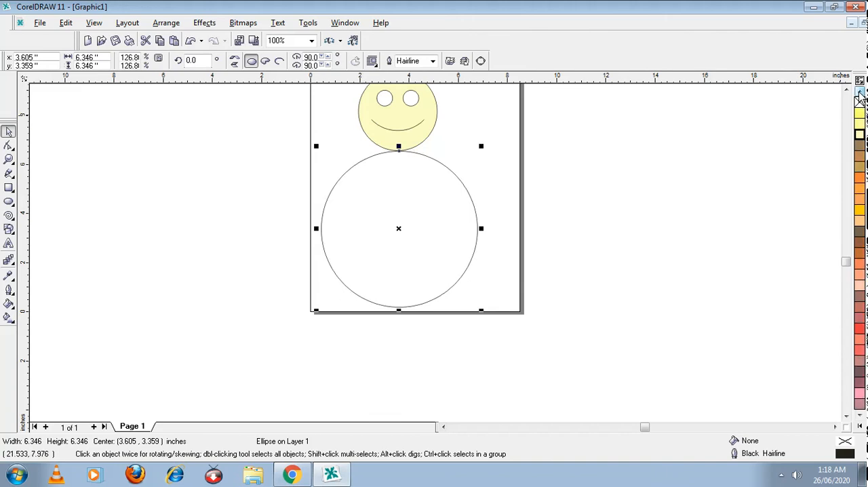
pyautogui.click(847, 91)
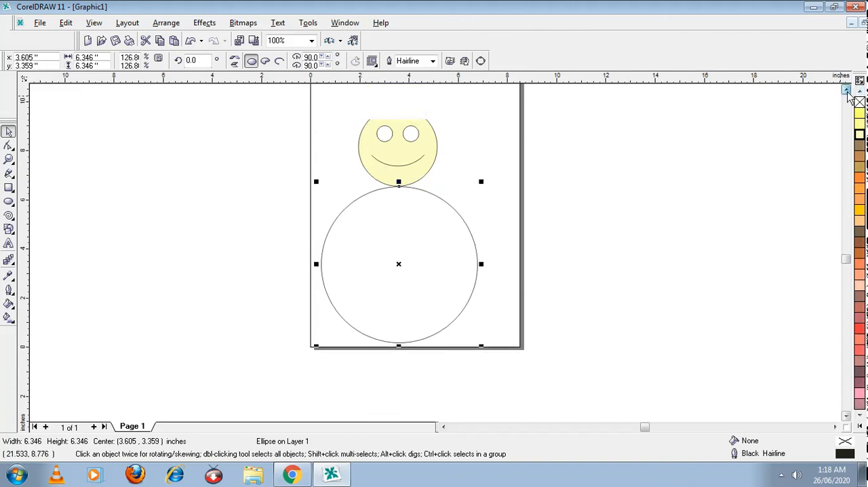
pyautogui.click(847, 90)
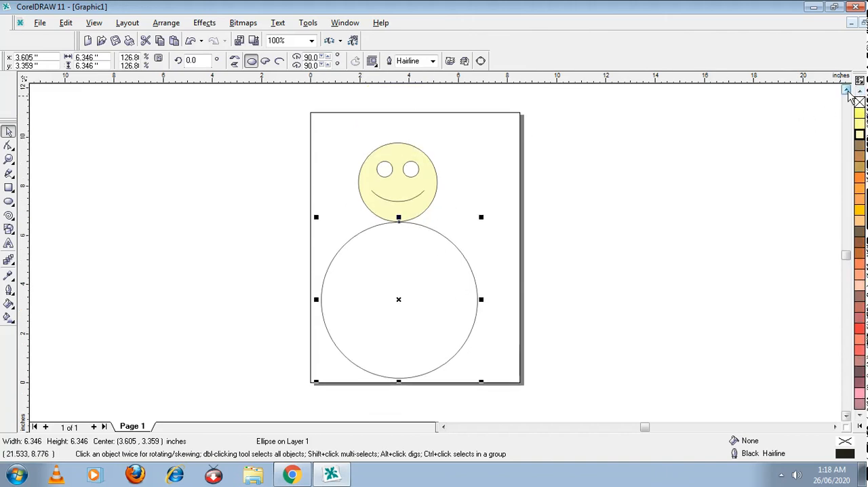
pyautogui.click(860, 426)
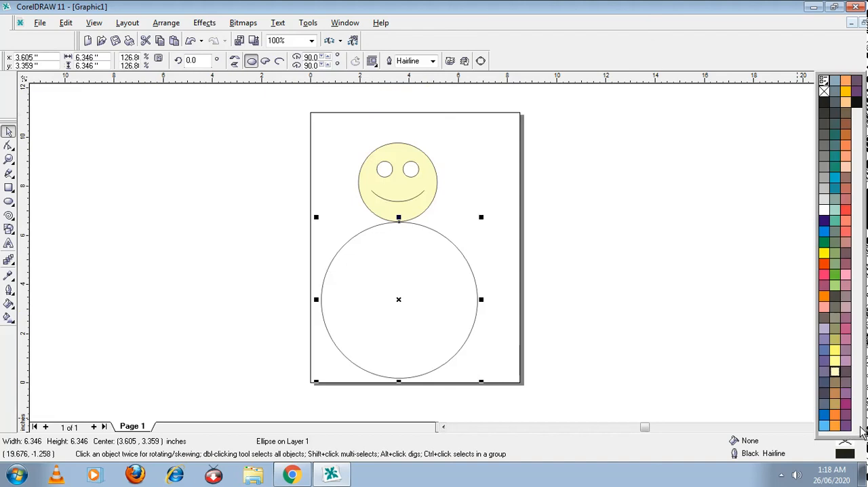
pyautogui.click(835, 372)
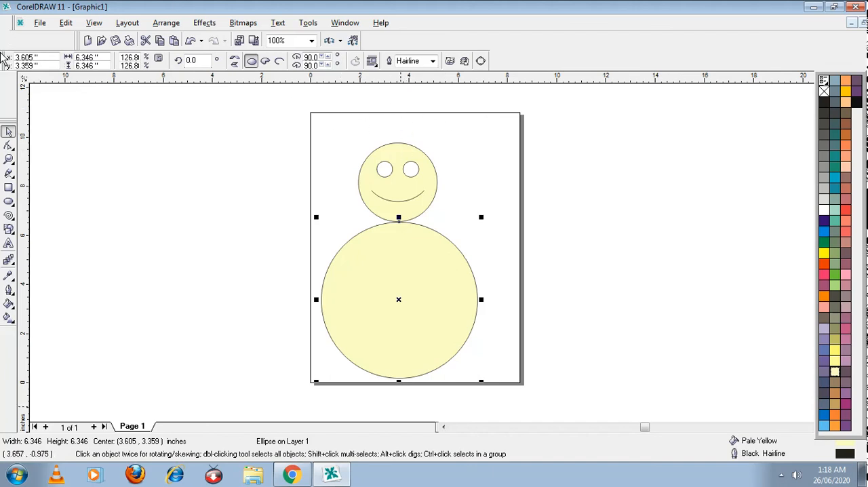
# Step: Draw an upright flowchart triangle about 3 by 3.1 inches over the top of the head and fill it with Neon Red
pyautogui.click(9, 229)
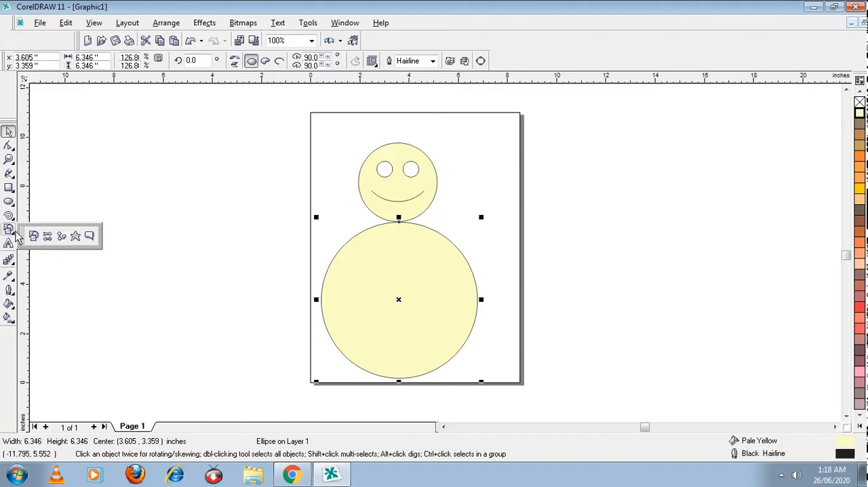
pyautogui.click(66, 236)
pyautogui.click(251, 61)
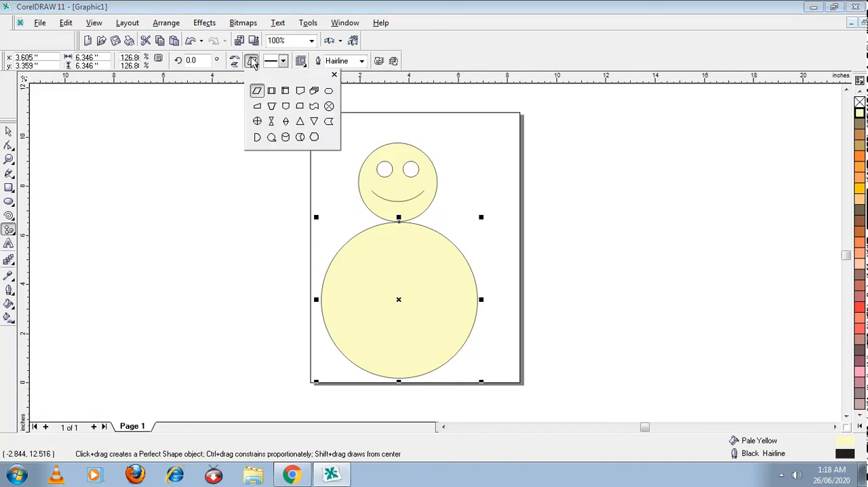
pyautogui.click(301, 124)
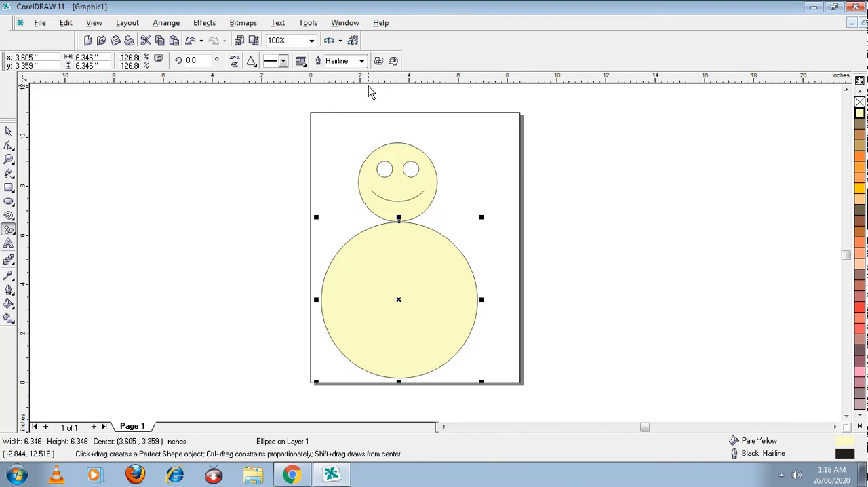
pyautogui.moveTo(369, 86); pyautogui.dragTo(442, 165)
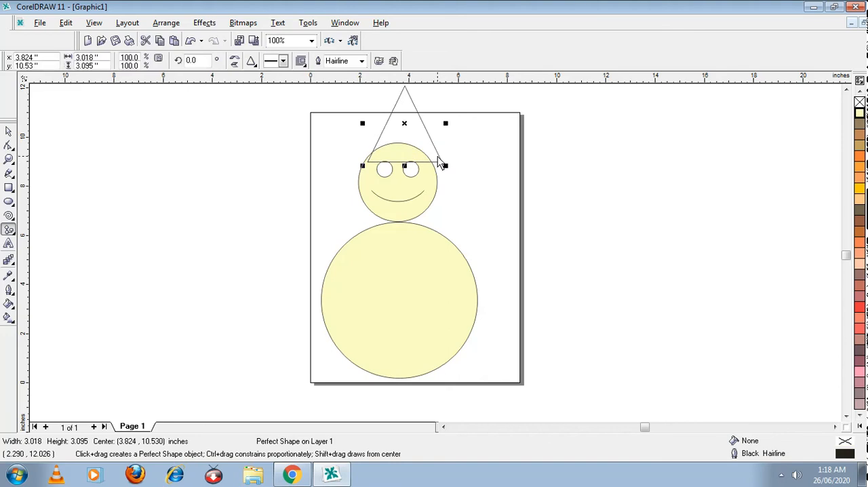
pyautogui.click(860, 306)
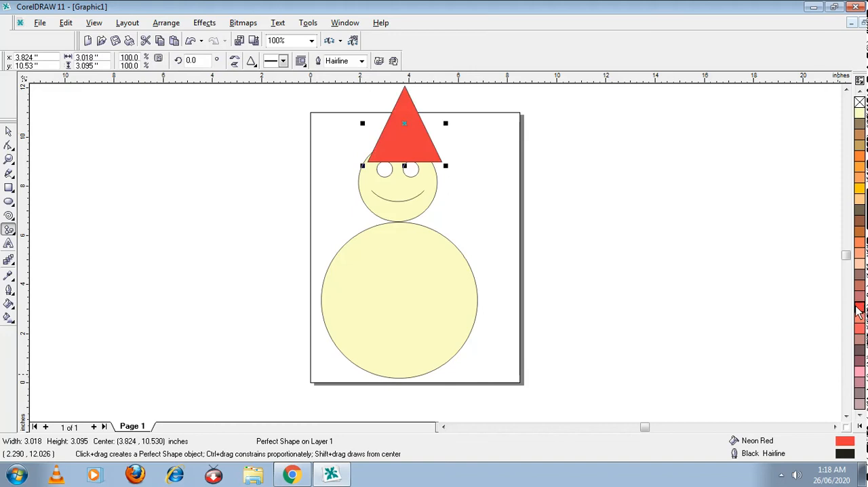
# Step: Move the red triangle up and slightly left so it sits centred above the eyes as a hat
pyautogui.press('space')
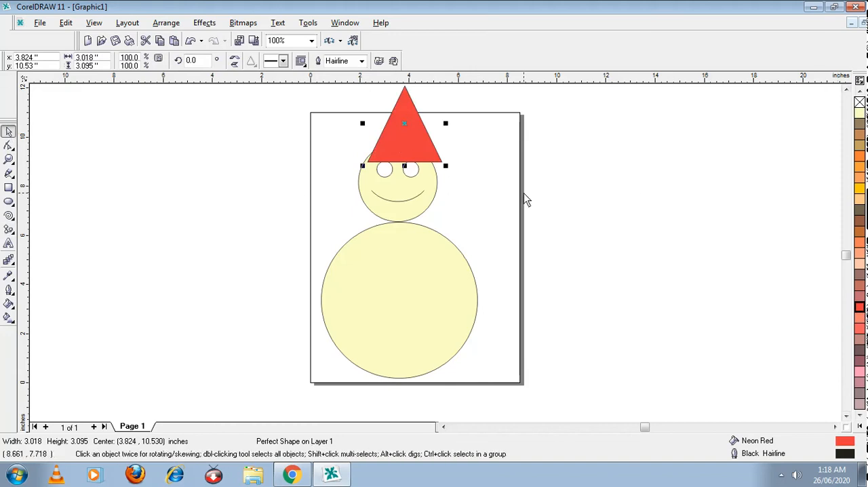
pyautogui.moveTo(416, 154); pyautogui.dragTo(413, 141)
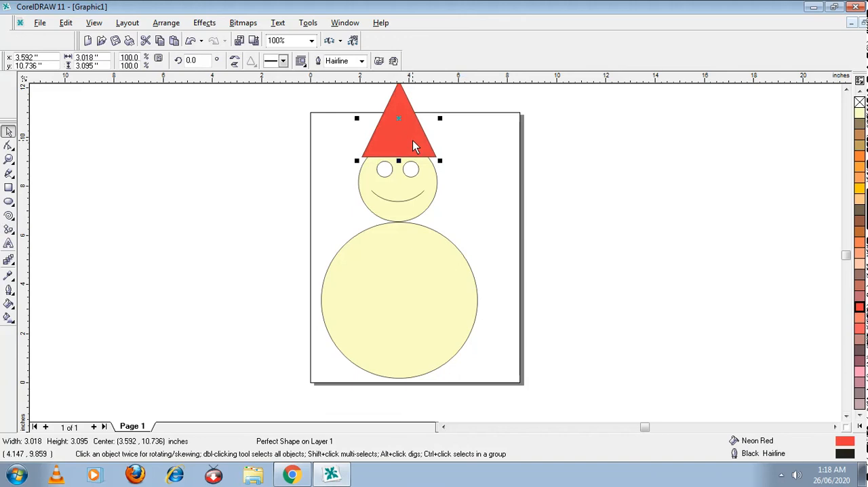
pyautogui.moveTo(416, 142); pyautogui.dragTo(411, 133)
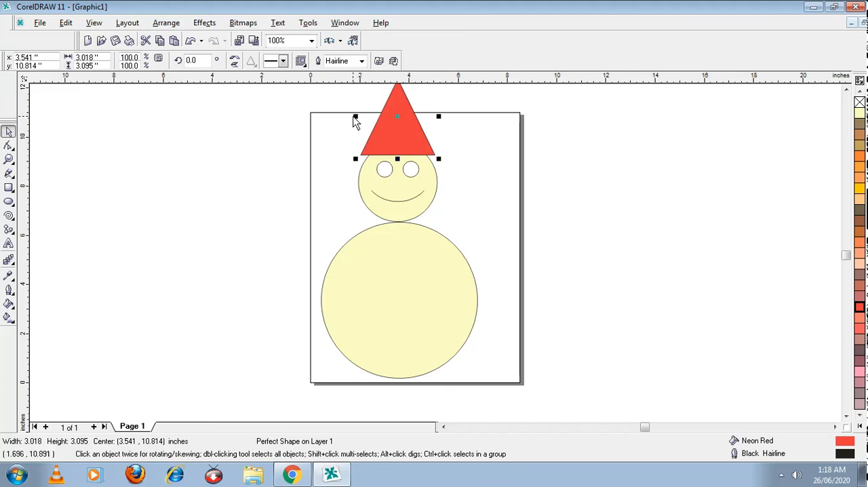
# Step: Narrow the red triangle hat from both sides to about 2.45 inches wide, keeping it centred over the head
pyautogui.moveTo(358, 121); pyautogui.dragTo(363, 120)
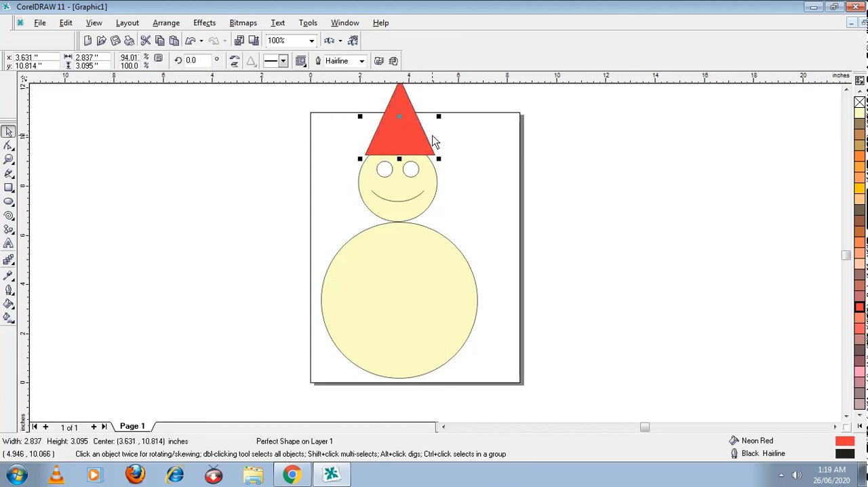
pyautogui.moveTo(439, 117); pyautogui.dragTo(434, 120)
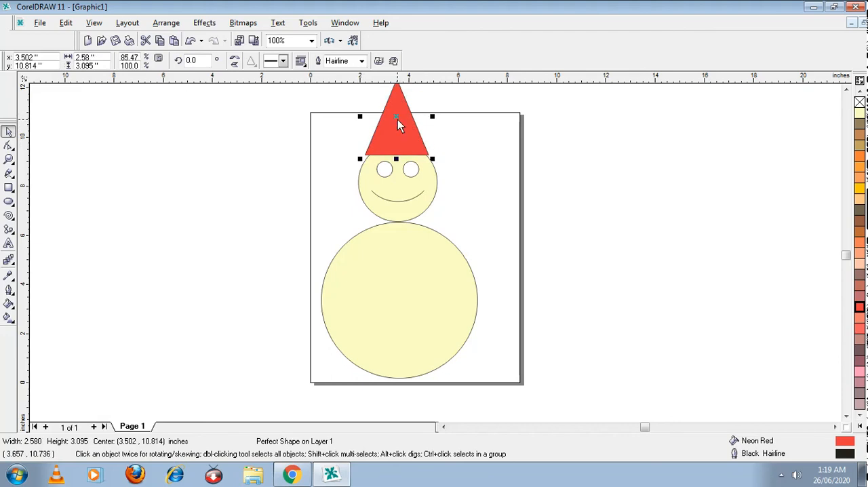
pyautogui.moveTo(360, 117); pyautogui.dragTo(364, 117)
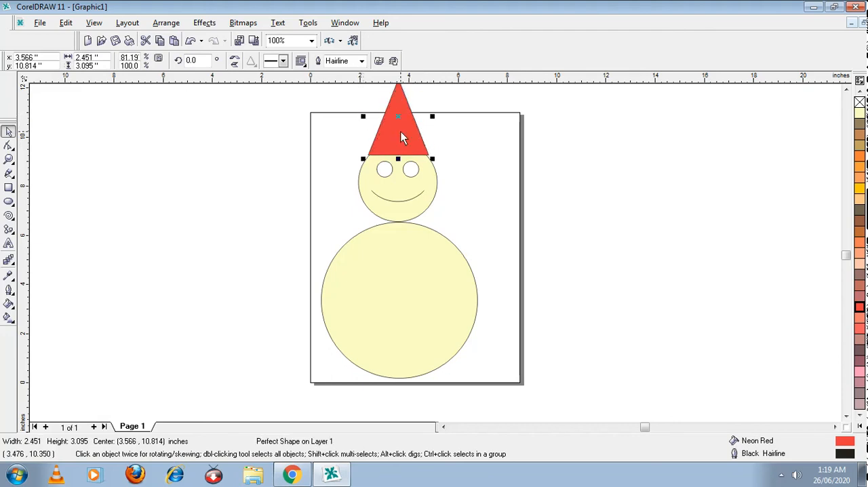
pyautogui.click(847, 90)
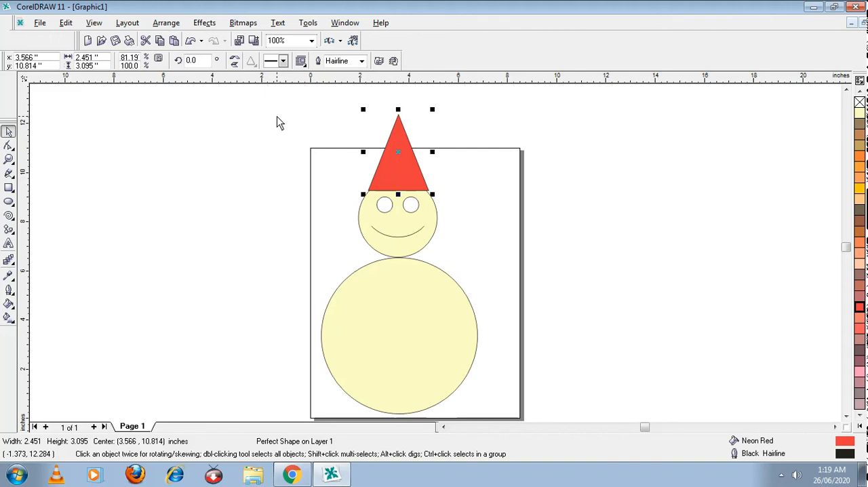
# Step: Select the hat, face and body circle together and group them into one object
pyautogui.hotkey('ctrl', 'a')
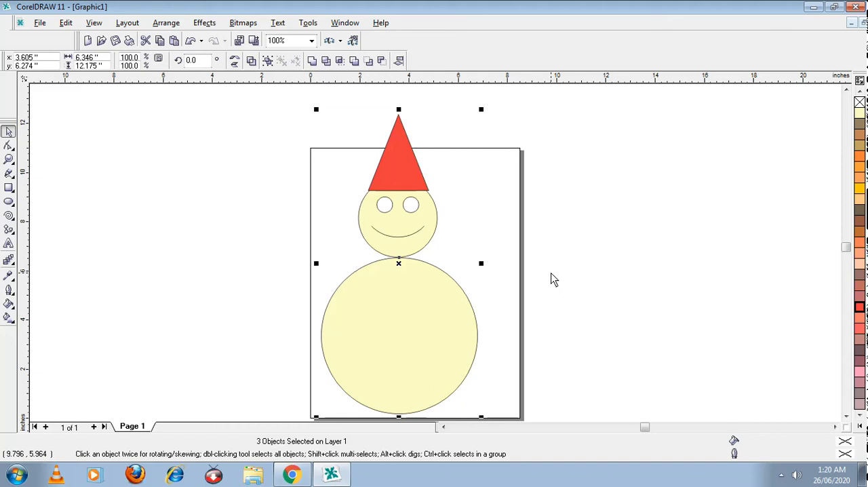
pyautogui.hotkey('ctrl', 'g')
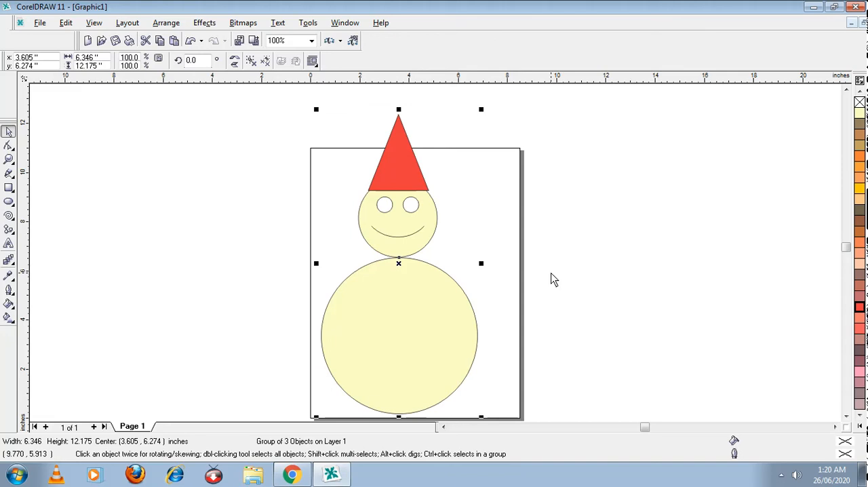
pyautogui.scroll(1, 572, 348)
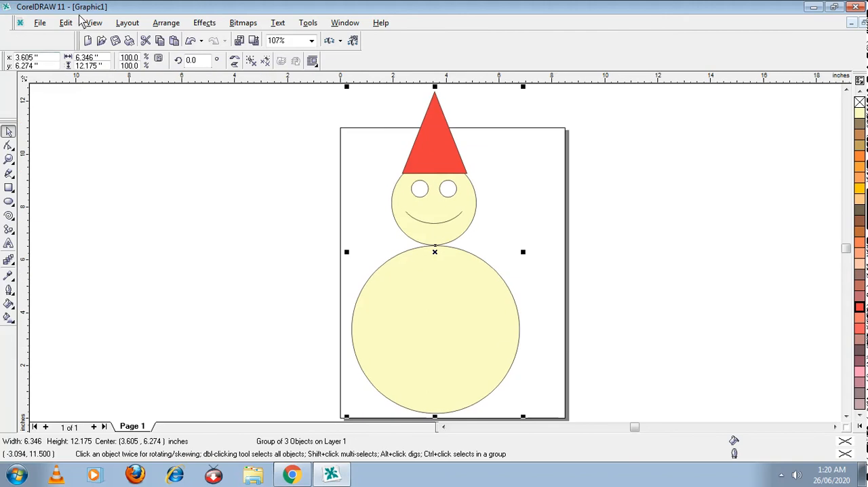
# Step: Start saving the drawing and choose the CORELDRAW folder inside "online class svhs" on Local Disk (D:) as the location
pyautogui.click(48, 25)
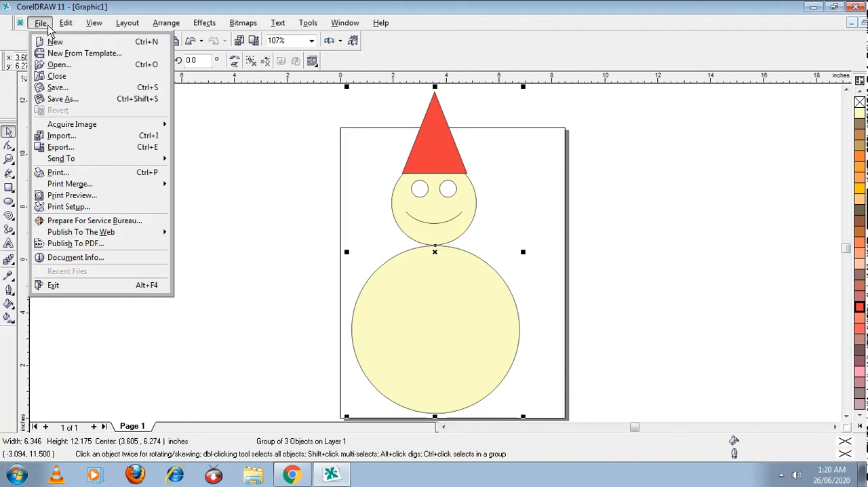
pyautogui.click(45, 90)
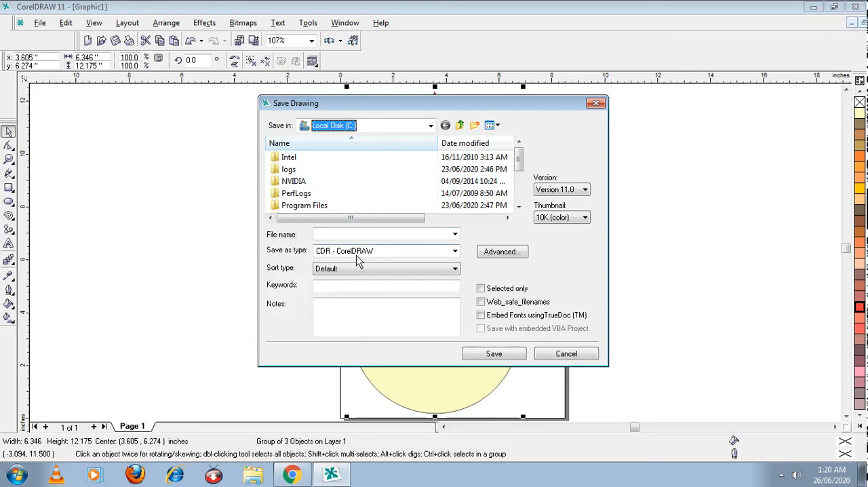
pyautogui.click(330, 236)
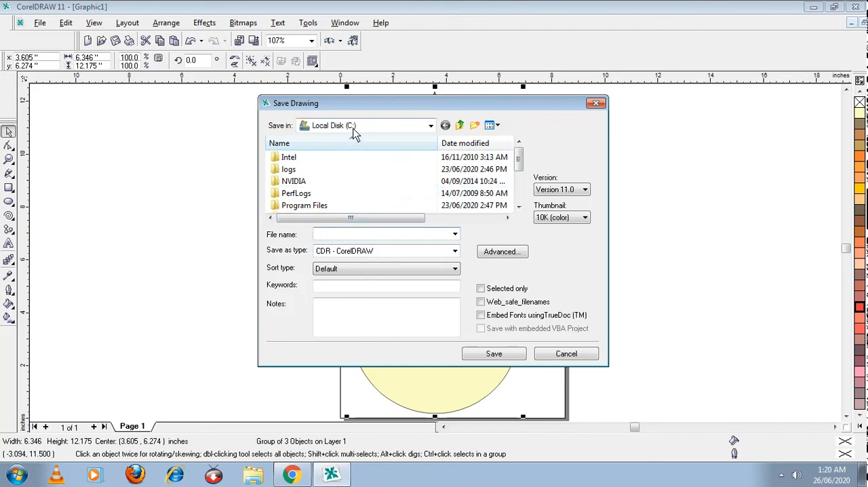
pyautogui.click(369, 130)
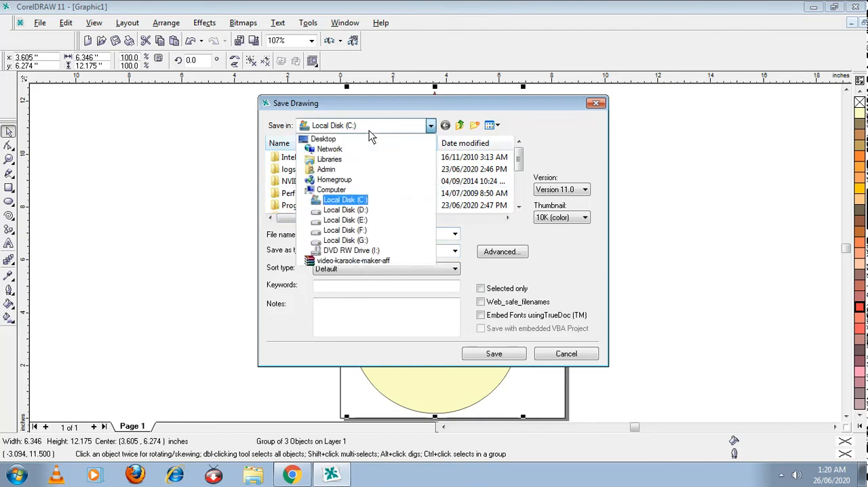
pyautogui.click(351, 214)
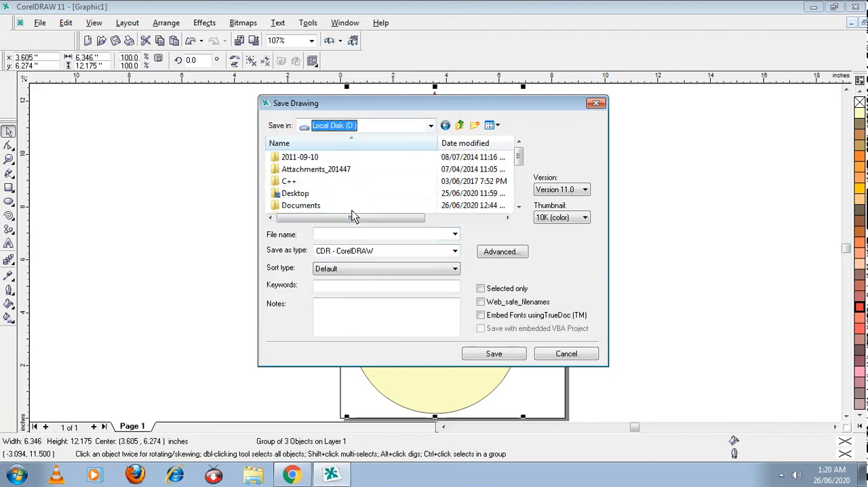
pyautogui.click(518, 207)
pyautogui.click(519, 207)
pyautogui.click(519, 207)
pyautogui.click(519, 207)
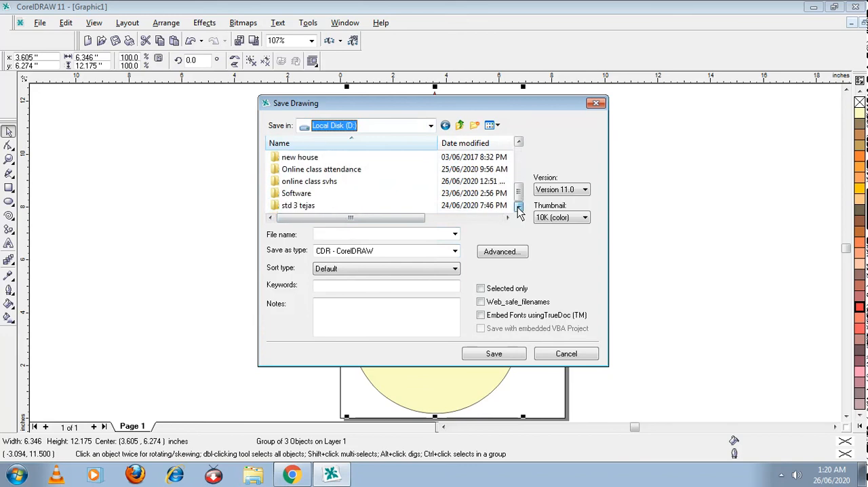
pyautogui.doubleClick(318, 182)
pyautogui.doubleClick(305, 160)
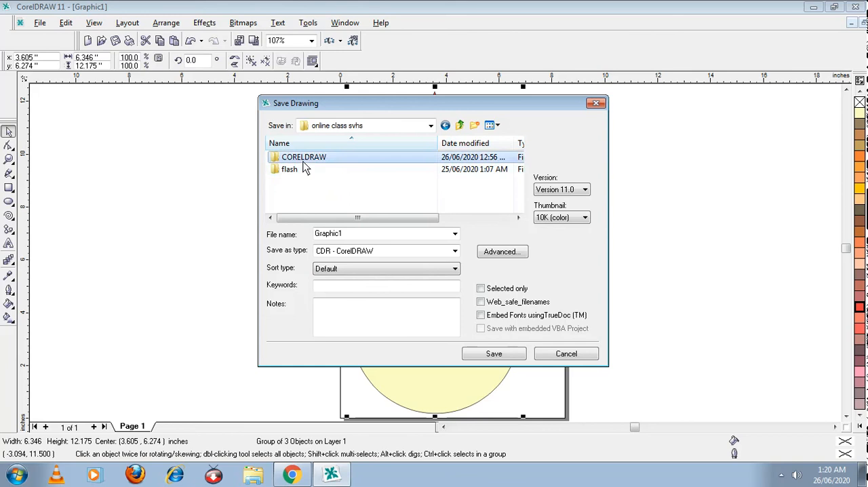
# Step: Name the file SNOW MAN and save it as a CDR - CorelDRAW drawing
pyautogui.doubleClick(348, 236)
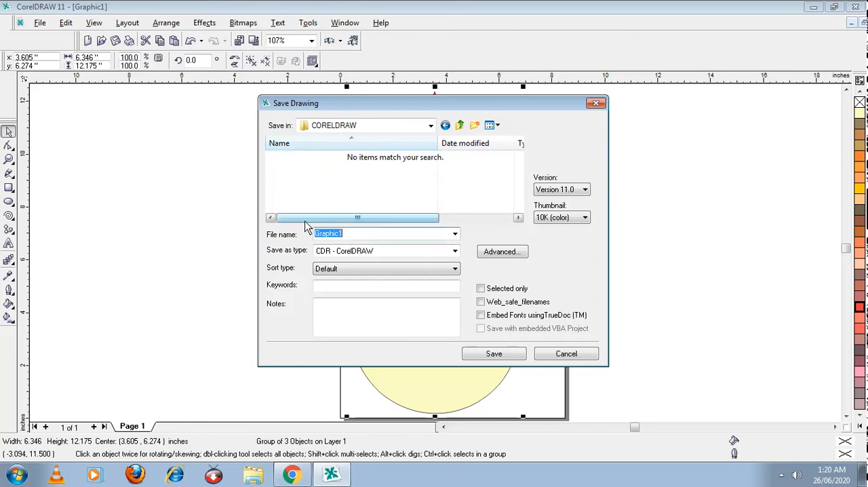
pyautogui.press('BackSpace')
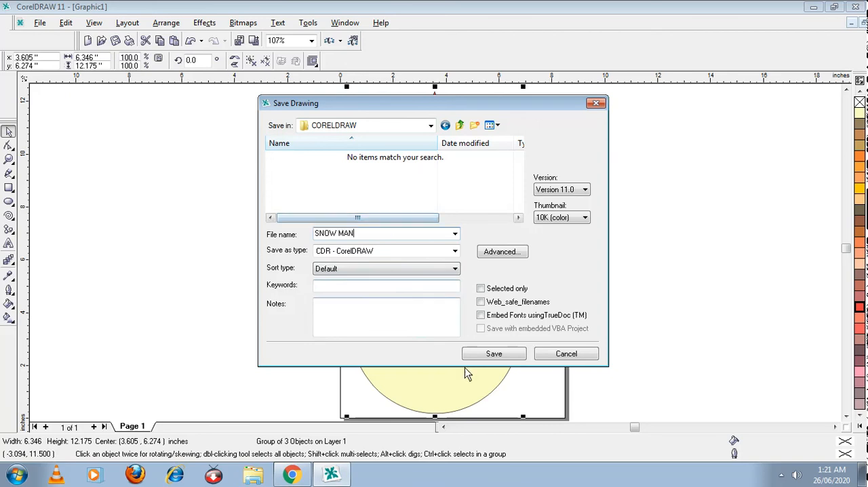
pyautogui.click(492, 354)
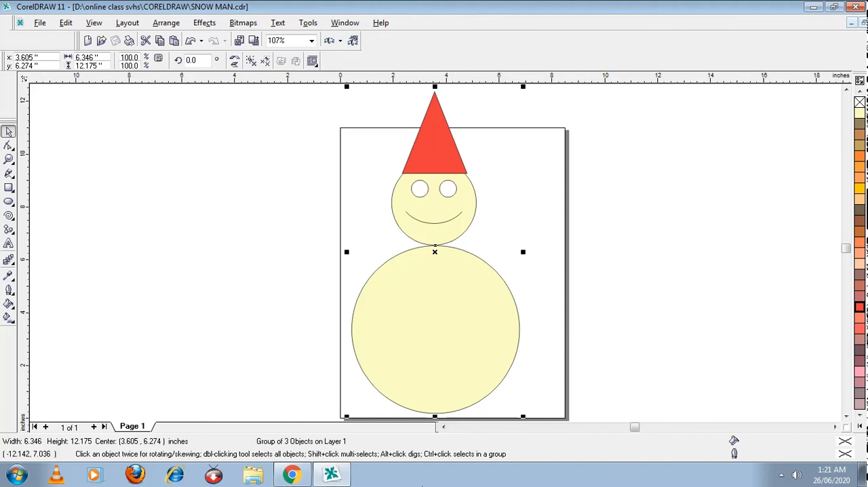
# Step: Start exporting the drawing with the file name SNOW MAN and the JPG - JPEG Bitmaps format
pyautogui.click(40, 22)
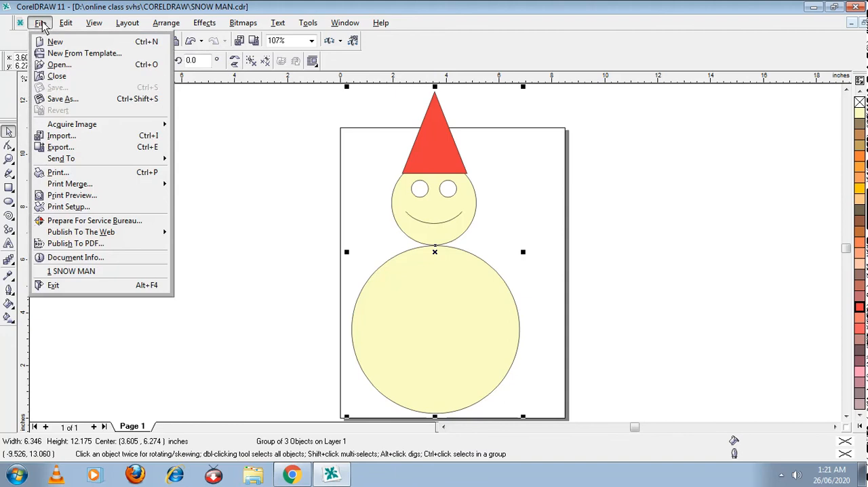
pyautogui.click(61, 147)
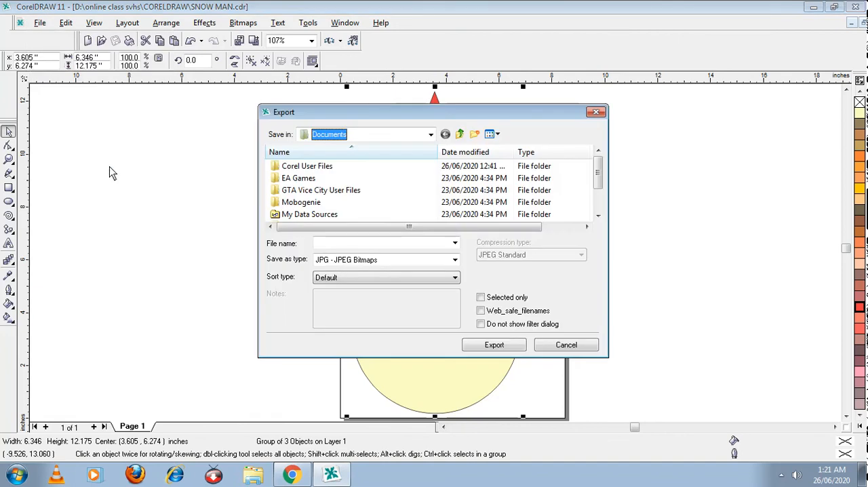
pyautogui.click(336, 243)
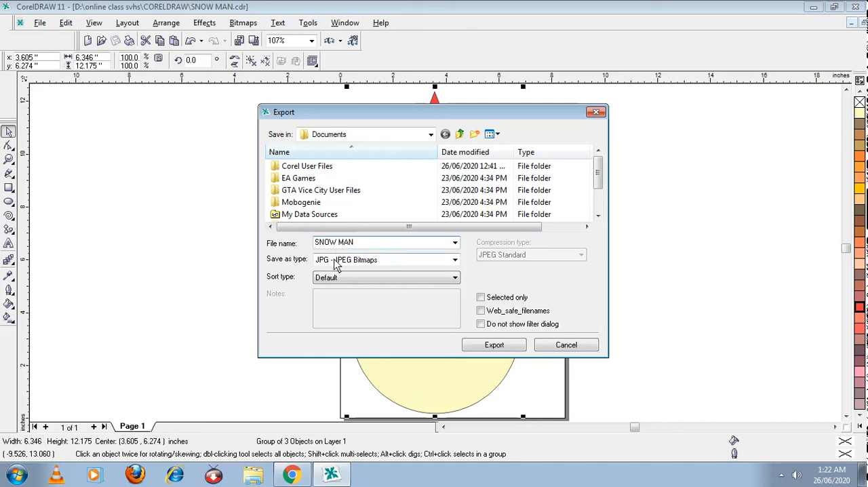
pyautogui.click(344, 266)
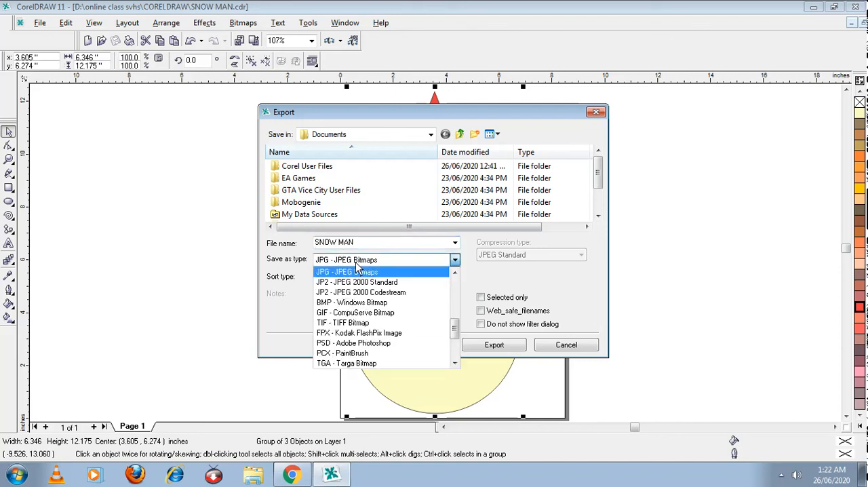
pyautogui.click(455, 364)
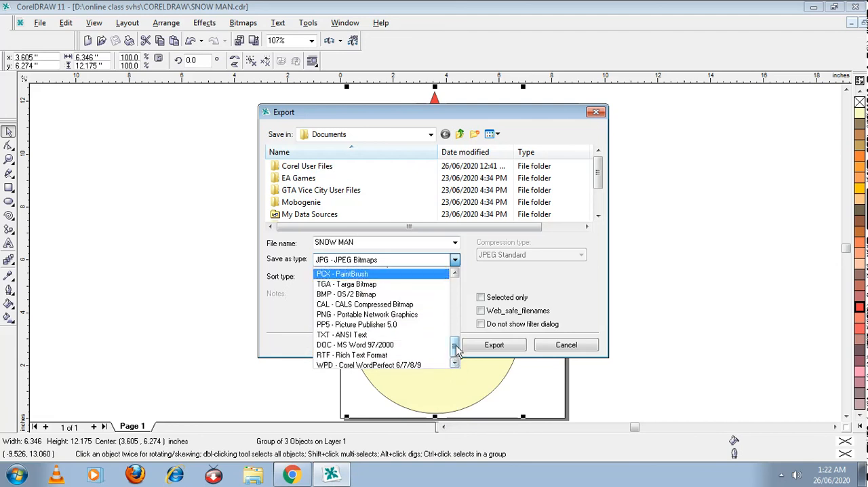
pyautogui.moveTo(455, 350); pyautogui.dragTo(459, 332)
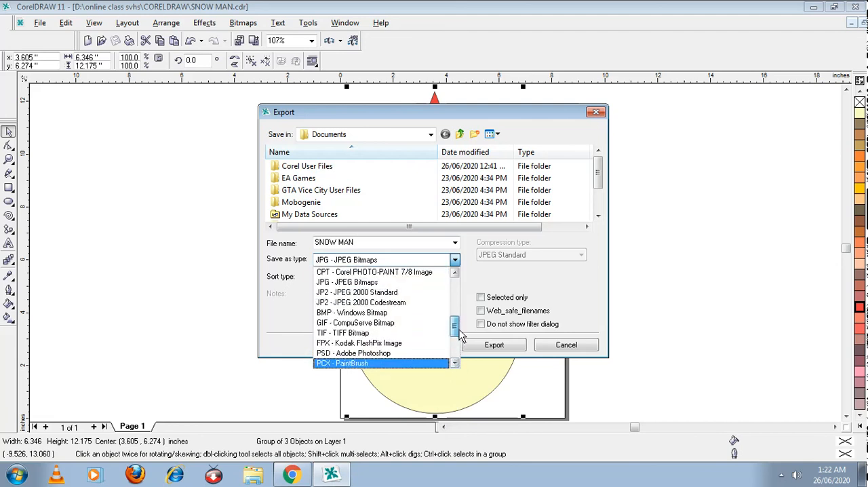
pyautogui.click(369, 283)
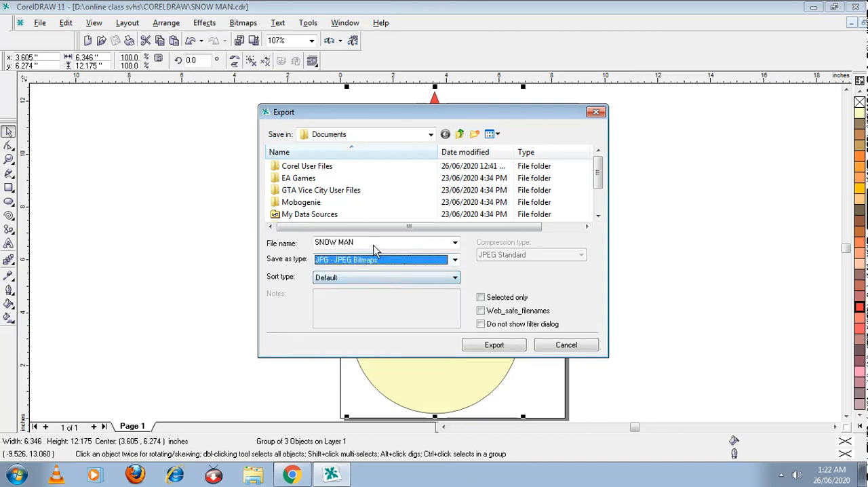
# Step: Set the export location to the CORELDRAW folder inside "online class svhs" on Local Disk (D:)
pyautogui.click(375, 139)
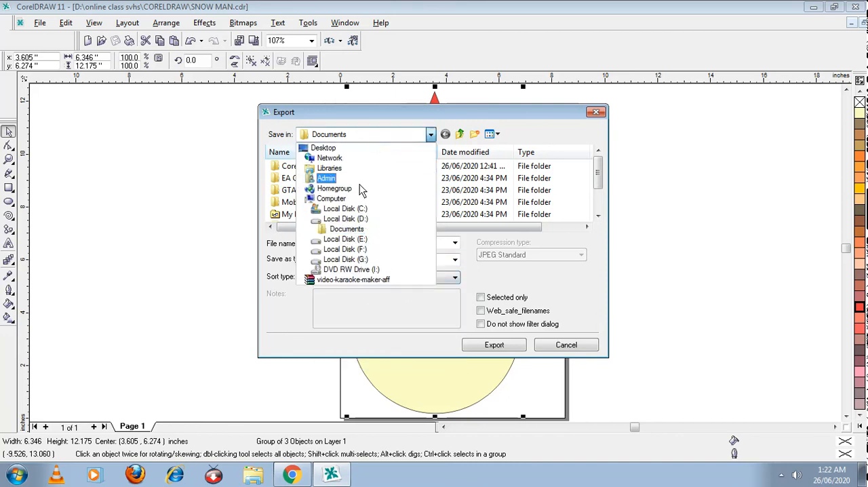
pyautogui.click(350, 221)
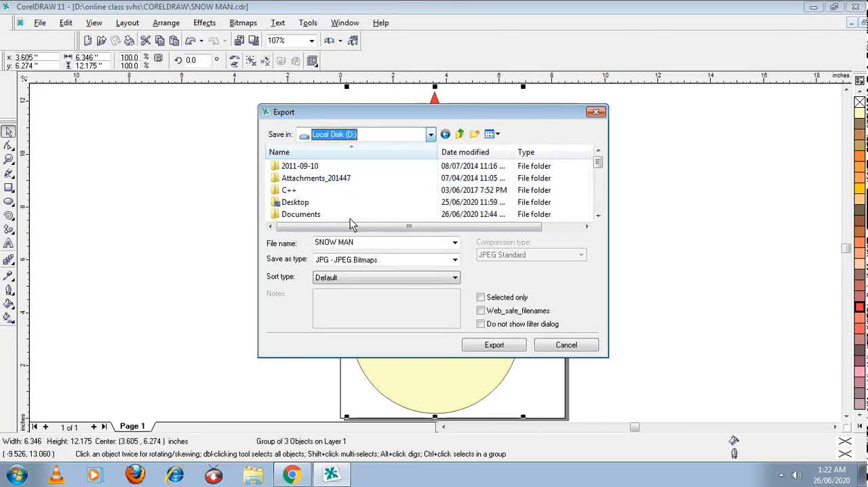
pyautogui.click(597, 216)
pyautogui.click(598, 215)
pyautogui.click(598, 215)
pyautogui.click(598, 216)
pyautogui.click(597, 215)
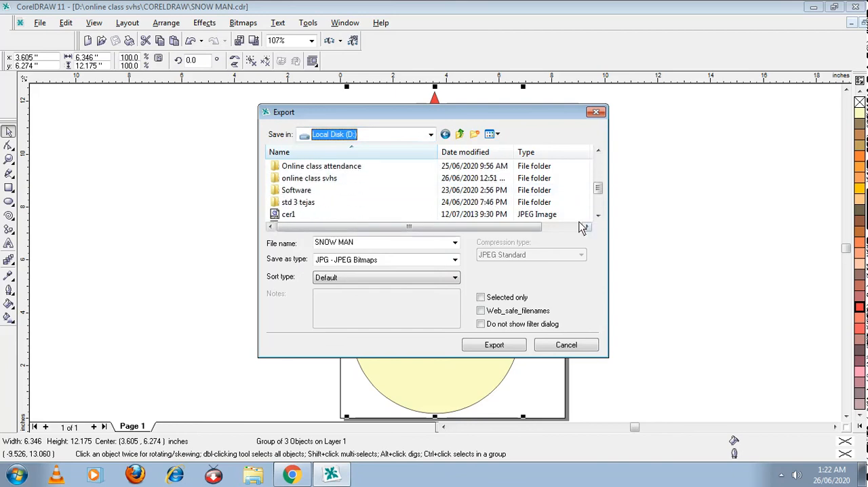
pyautogui.click(298, 168)
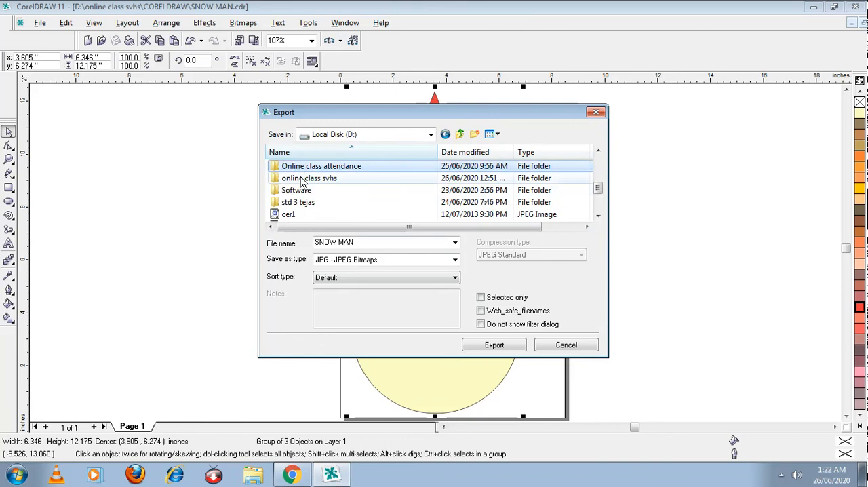
pyautogui.doubleClick(302, 179)
pyautogui.doubleClick(302, 168)
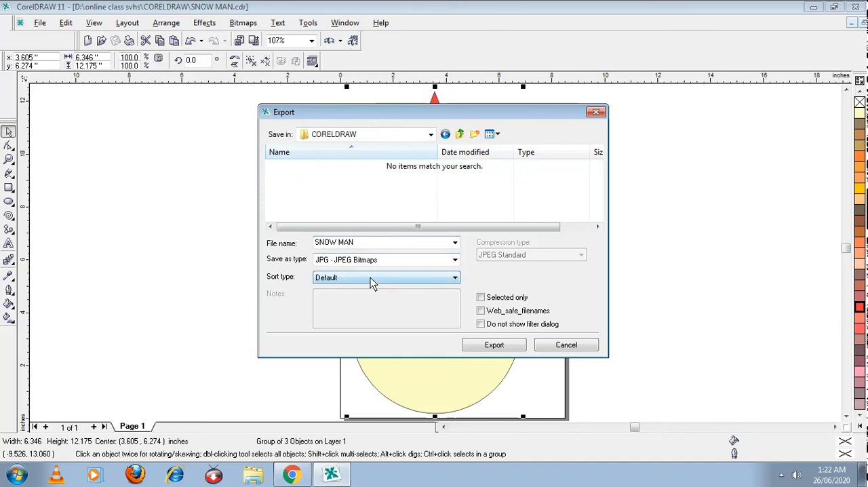
# Step: Export the JPEG at 300 dpi in RGB Color (24-bit), with compression and smoothing both at 10
pyautogui.click(475, 346)
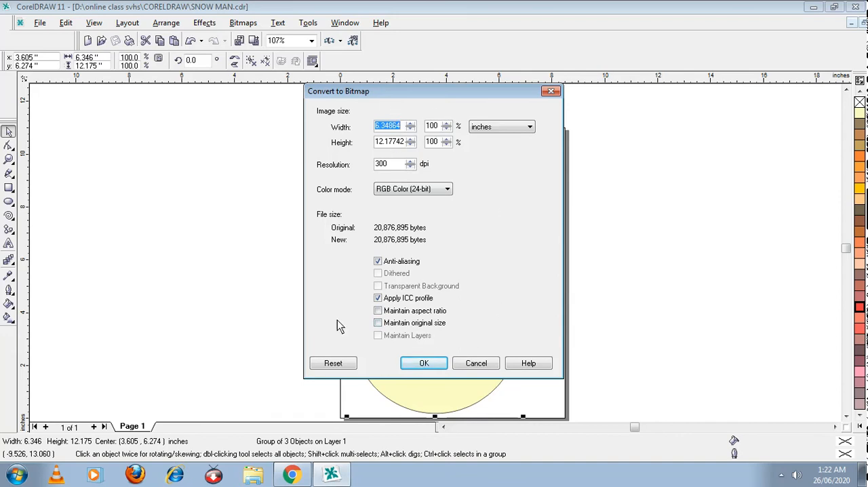
pyautogui.click(420, 364)
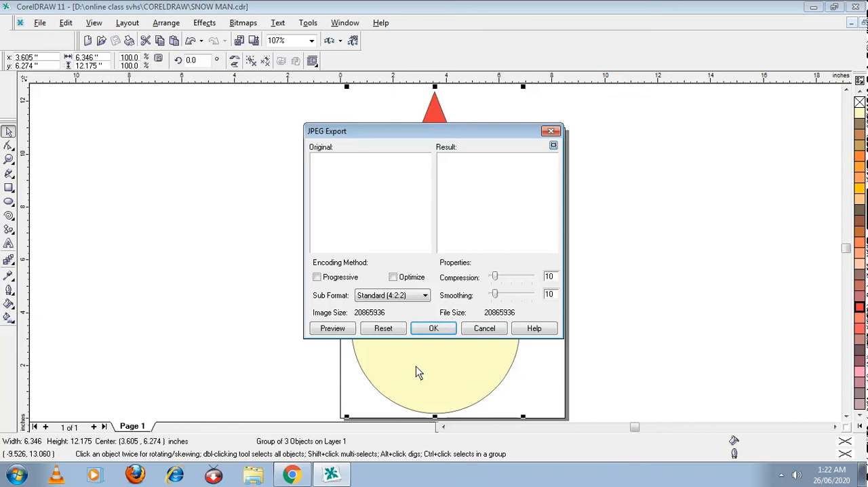
pyautogui.click(438, 330)
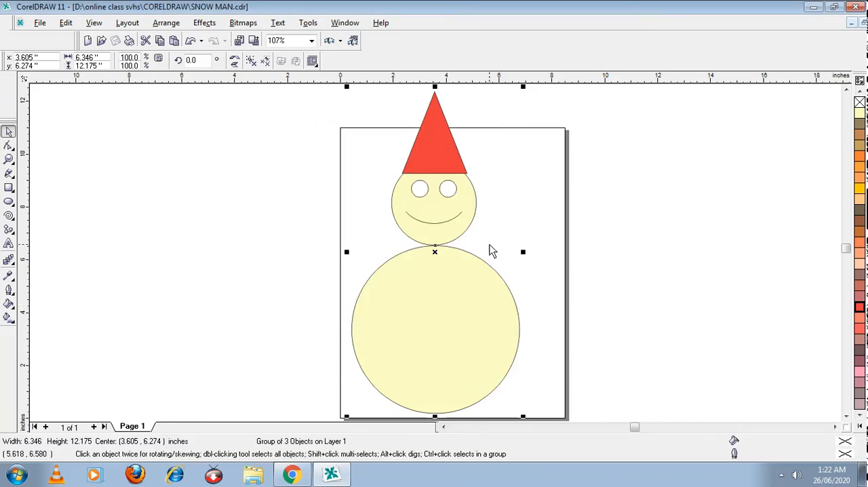
# Step: Switch to Windows Explorer, go to D:\online class svhs\CORELDRAW and select the saved SNOW MAN CorelDRAW file
pyautogui.click(253, 474)
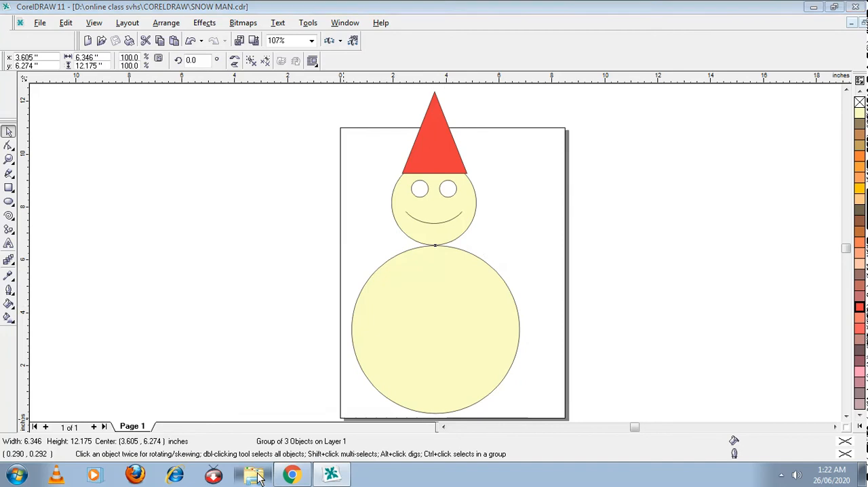
pyautogui.click(51, 295)
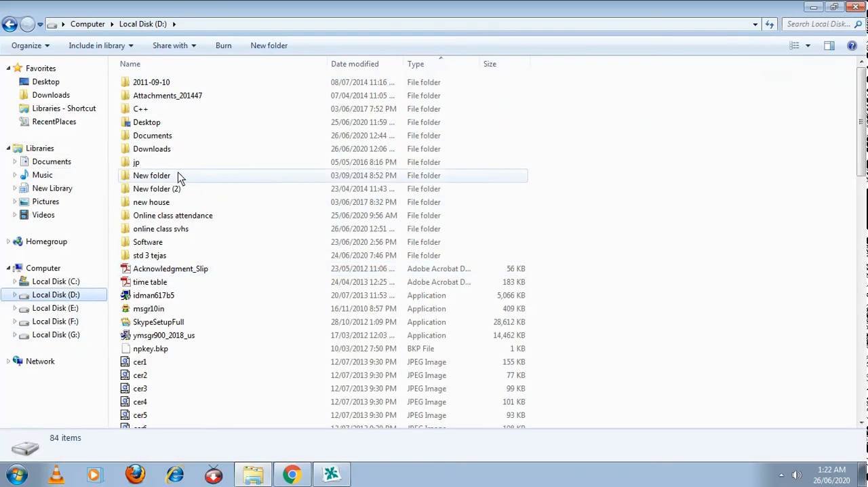
pyautogui.click(177, 231)
pyautogui.doubleClick(177, 231)
pyautogui.doubleClick(156, 85)
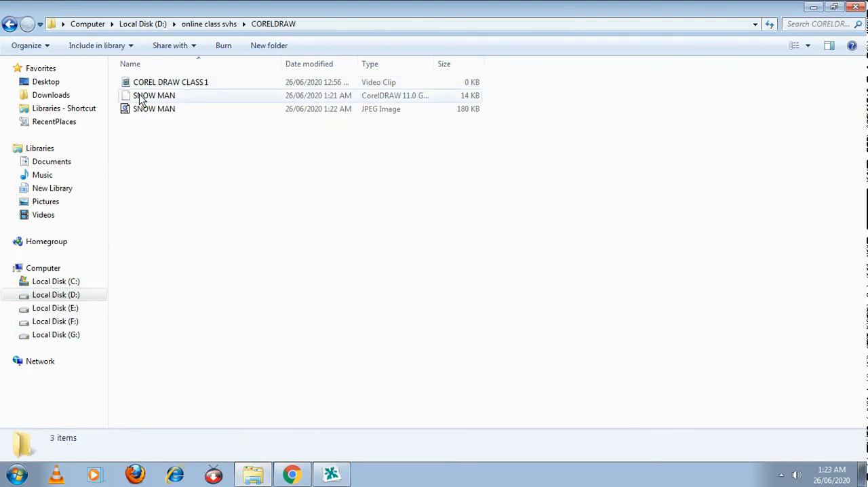
pyautogui.click(150, 101)
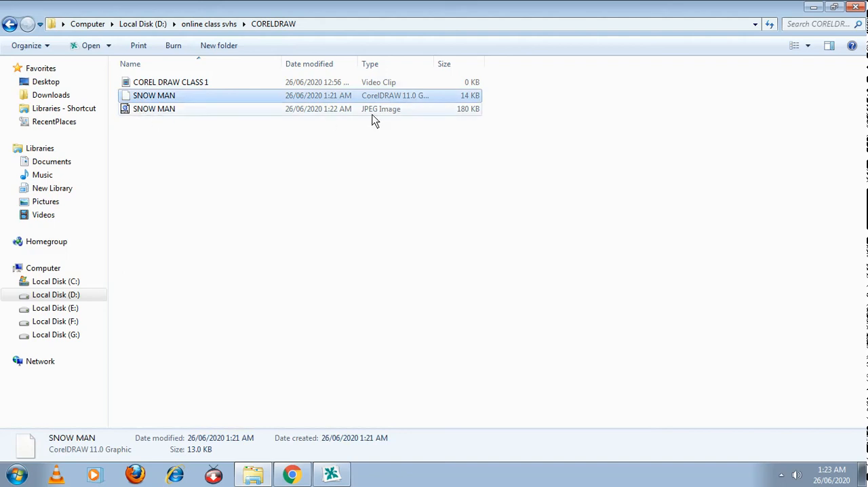
# Step: View the SNOW MAN JPEG in PictureViewer, agreeing to restore QuickTime's file associations, close it and switch back to CorelDRAW
pyautogui.doubleClick(164, 112)
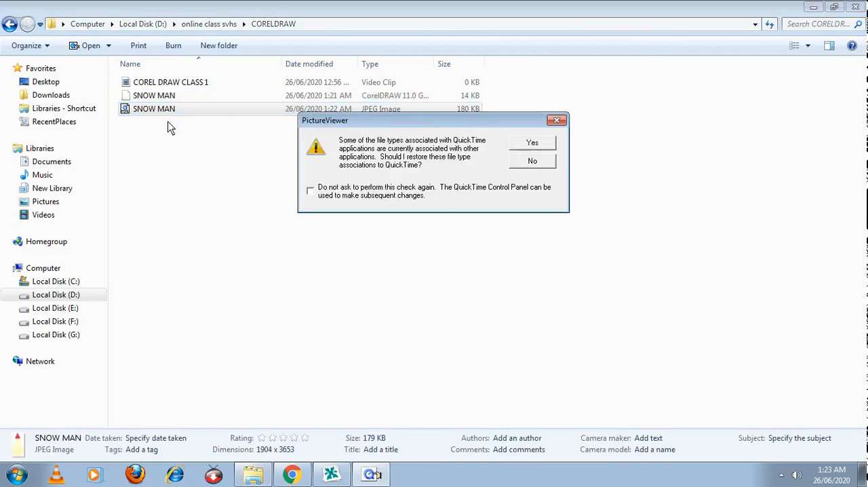
pyautogui.click(525, 144)
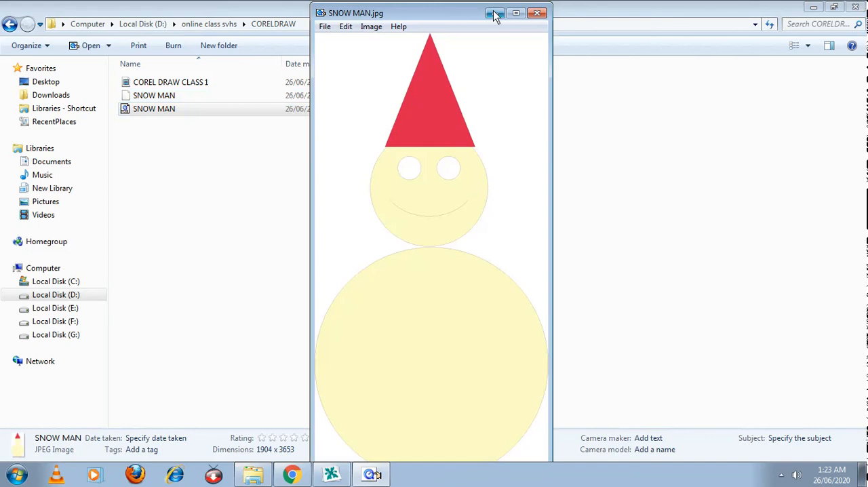
pyautogui.click(542, 13)
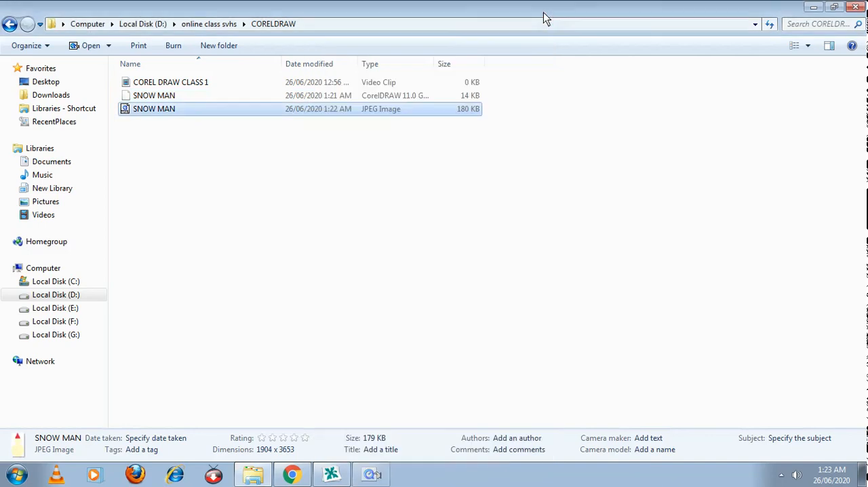
pyautogui.click(331, 475)
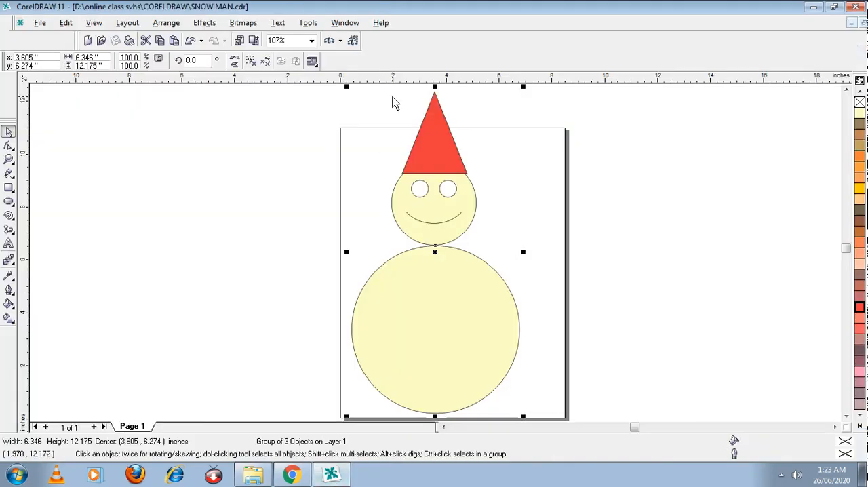